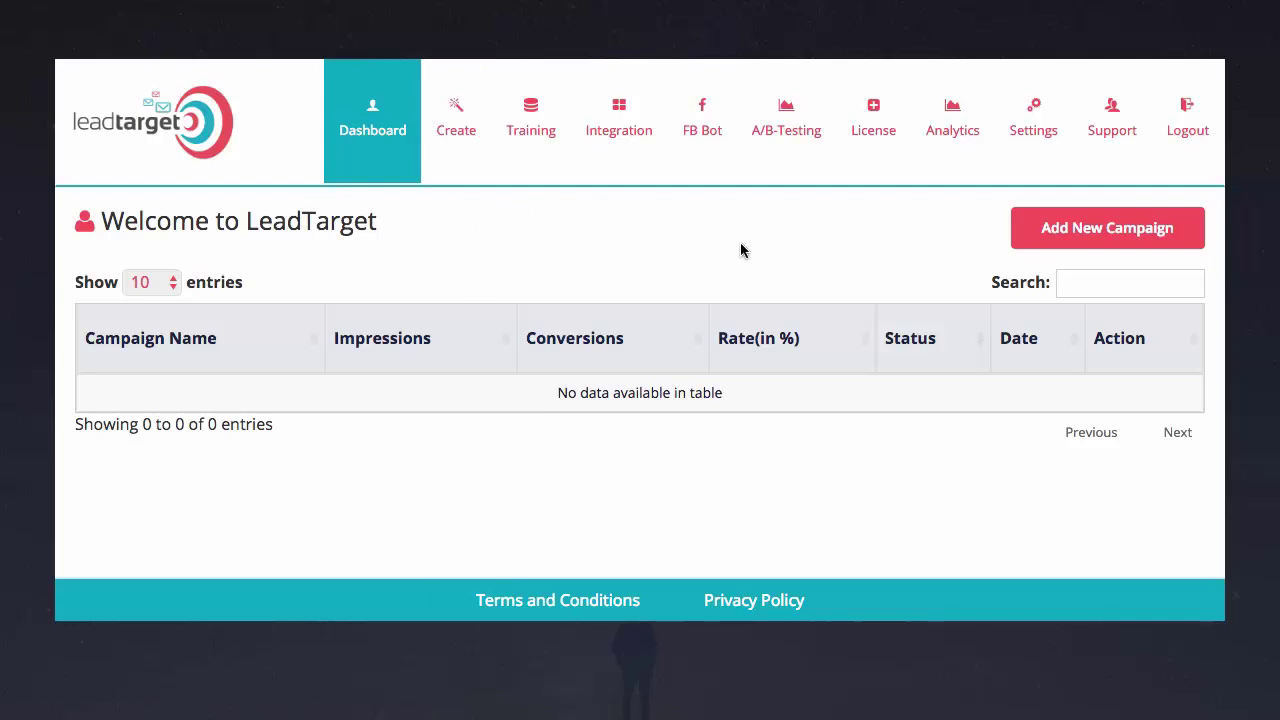
Compare the Bar, Full Screen and Lightbox pop-up types, then browse the lightbox templates
{"action": "left_click", "coordinate": [452, 130]}
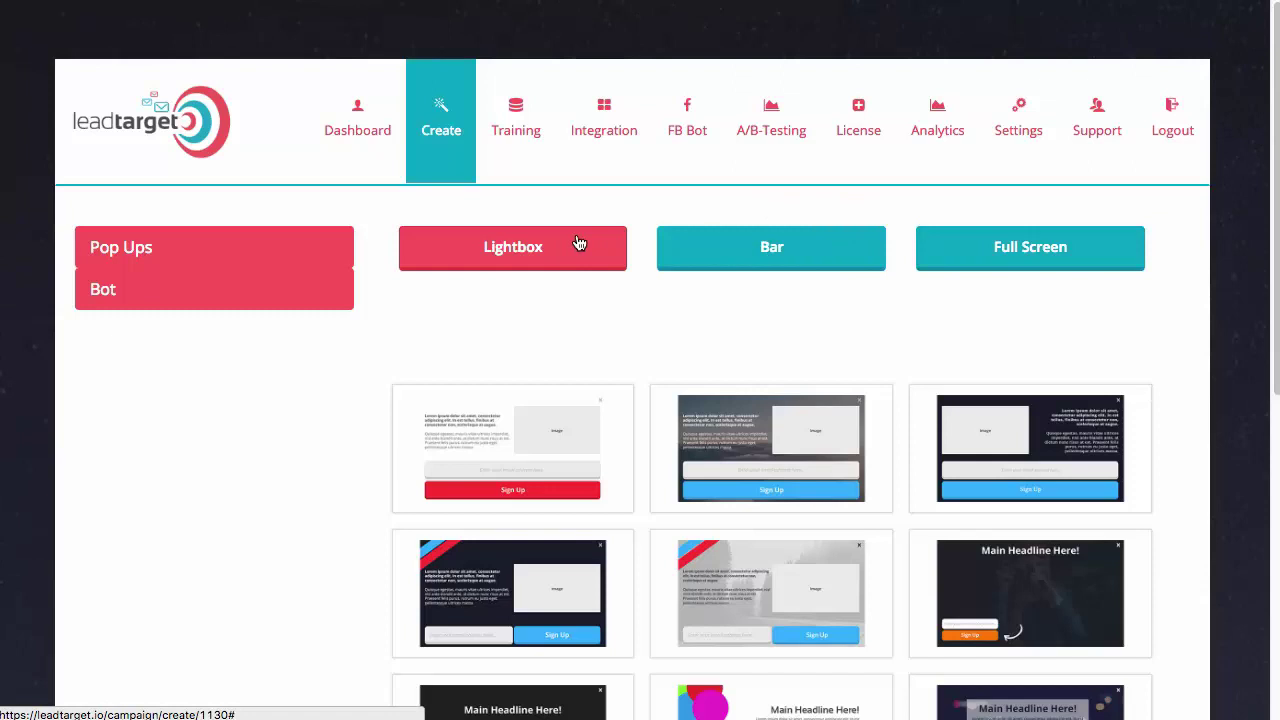
{"action": "left_click", "coordinate": [757, 258]}
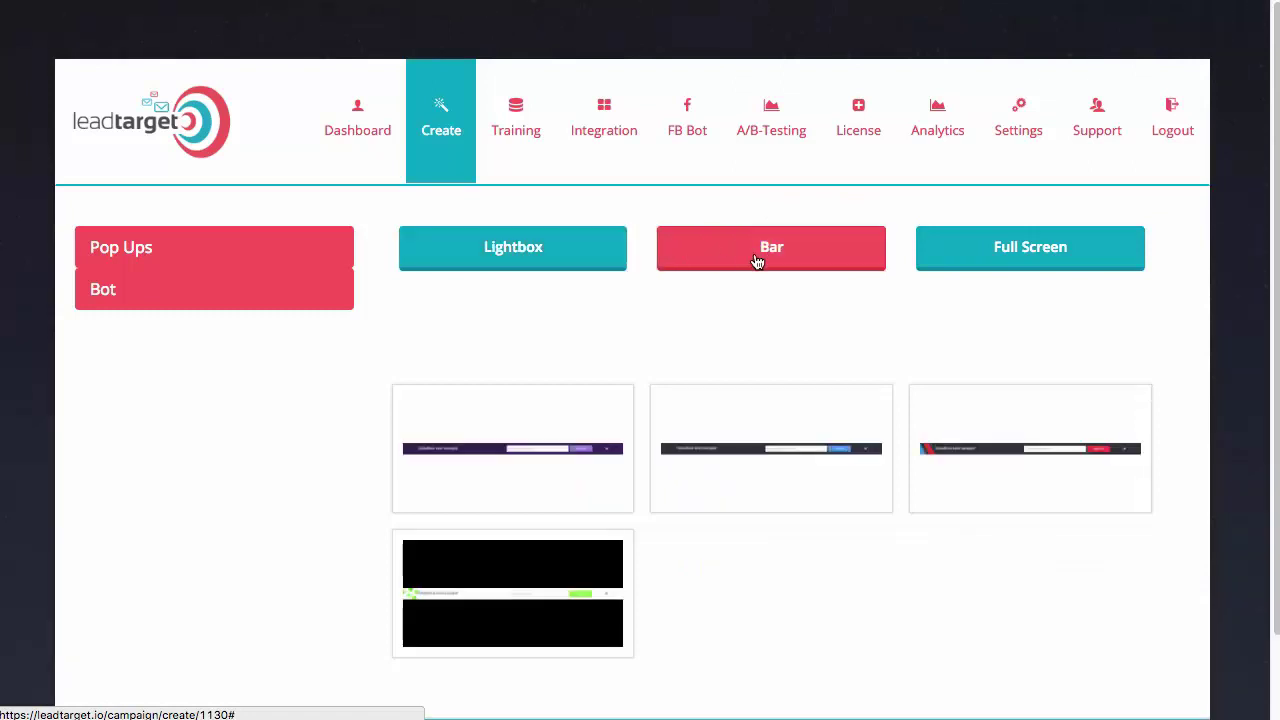
{"action": "left_click", "coordinate": [963, 257]}
{"action": "left_click", "coordinate": [521, 256]}
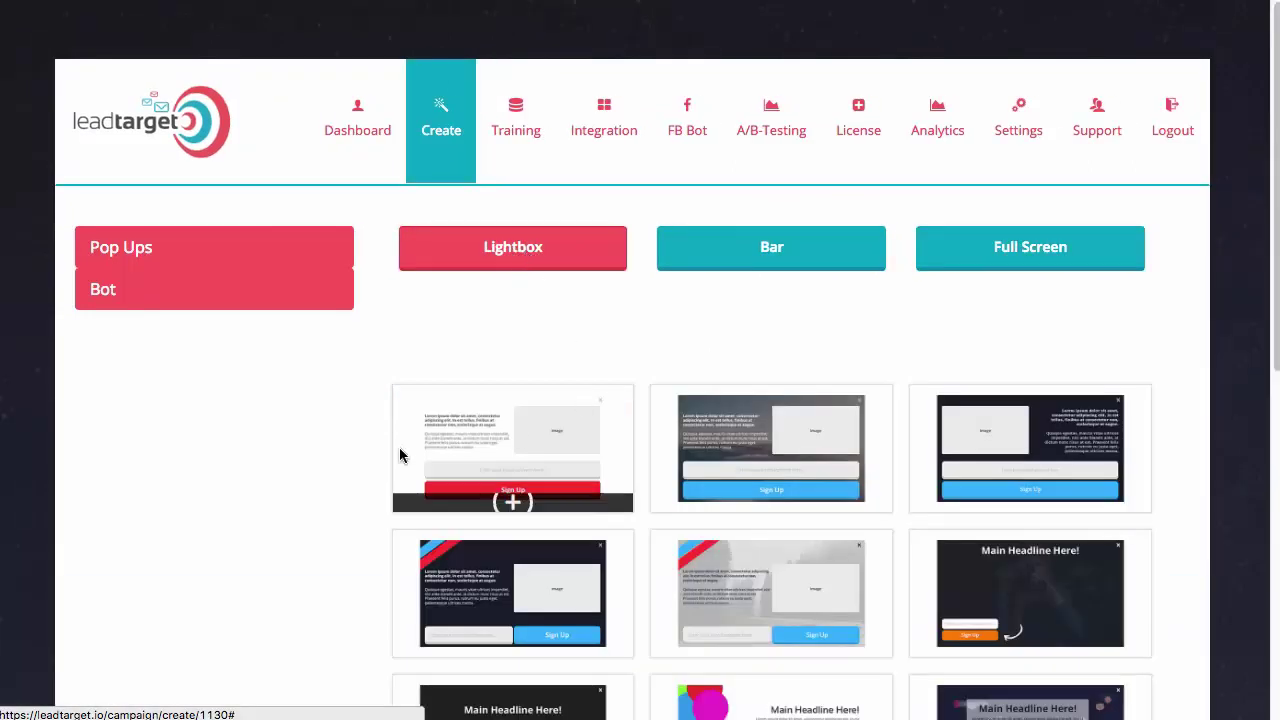
{"action": "scroll", "coordinate": [301, 449], "scroll_direction": "down", "scroll_amount": 1}
{"action": "scroll", "coordinate": [315, 443], "scroll_direction": "down", "scroll_amount": 2}
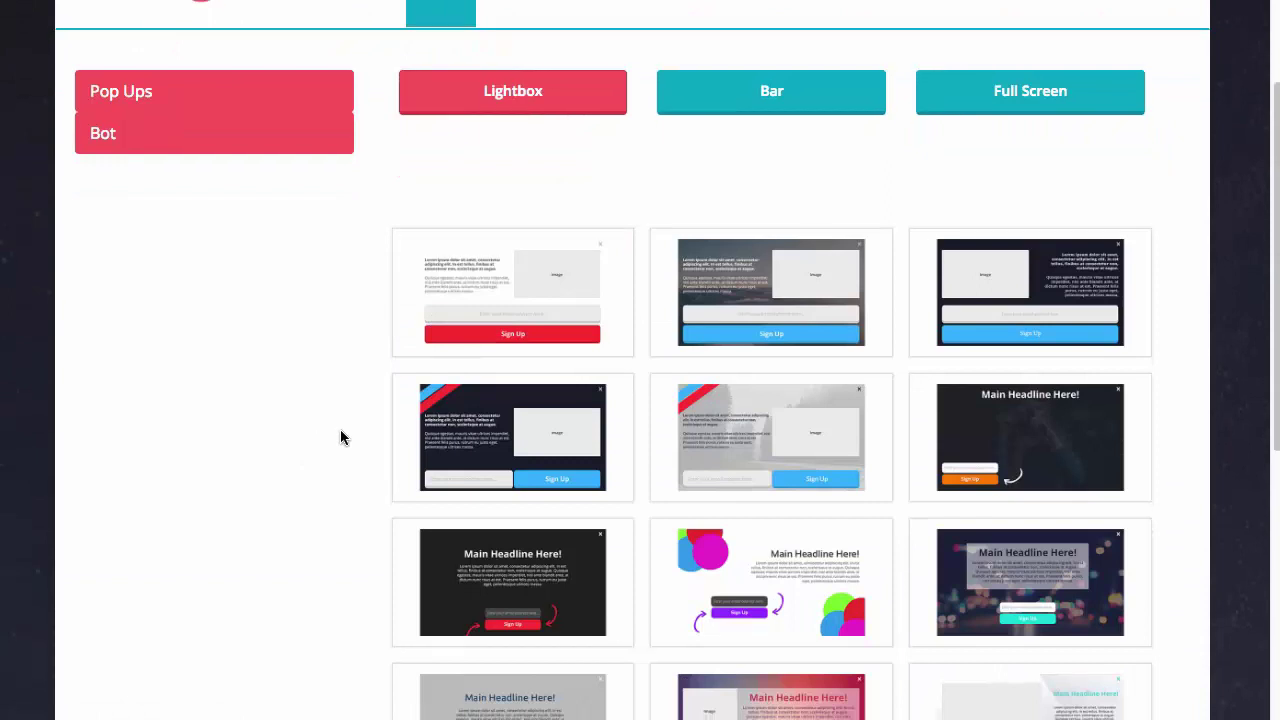
Start a campaign from the dark headline lightbox template and expand its Text & Image Settings
{"action": "mouse_move", "coordinate": [728, 462]}
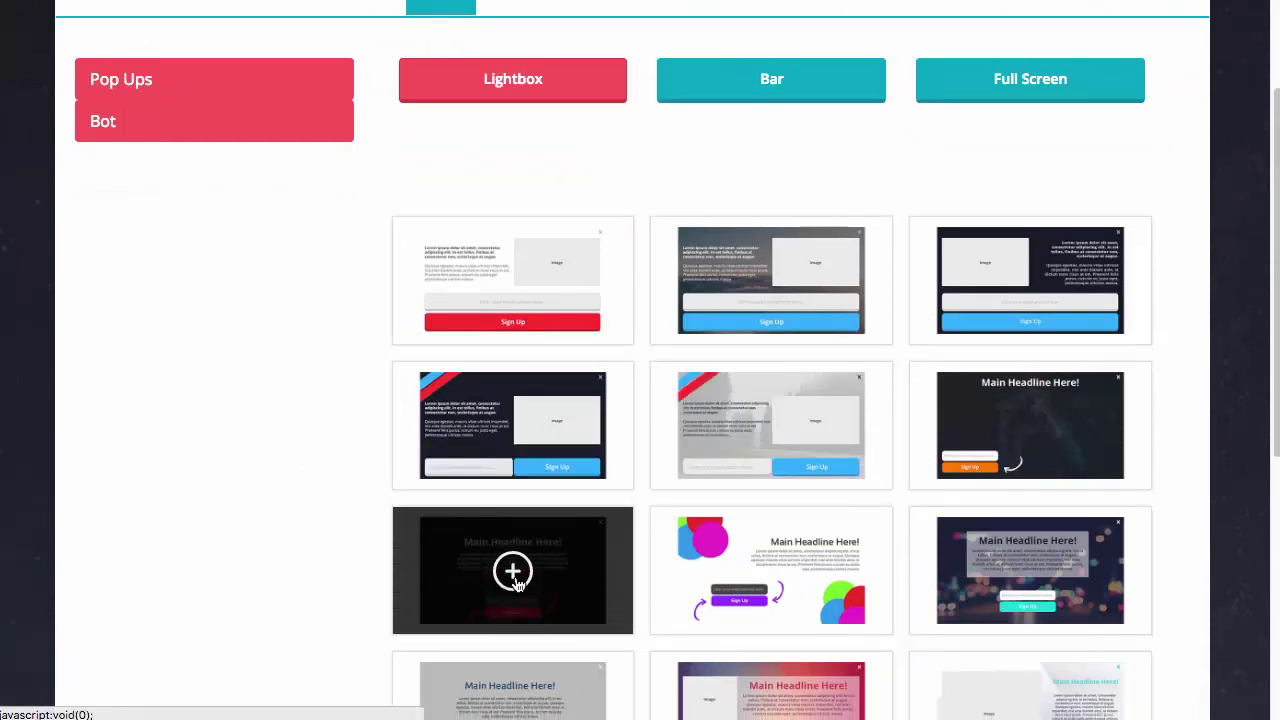
{"action": "left_click", "coordinate": [511, 571]}
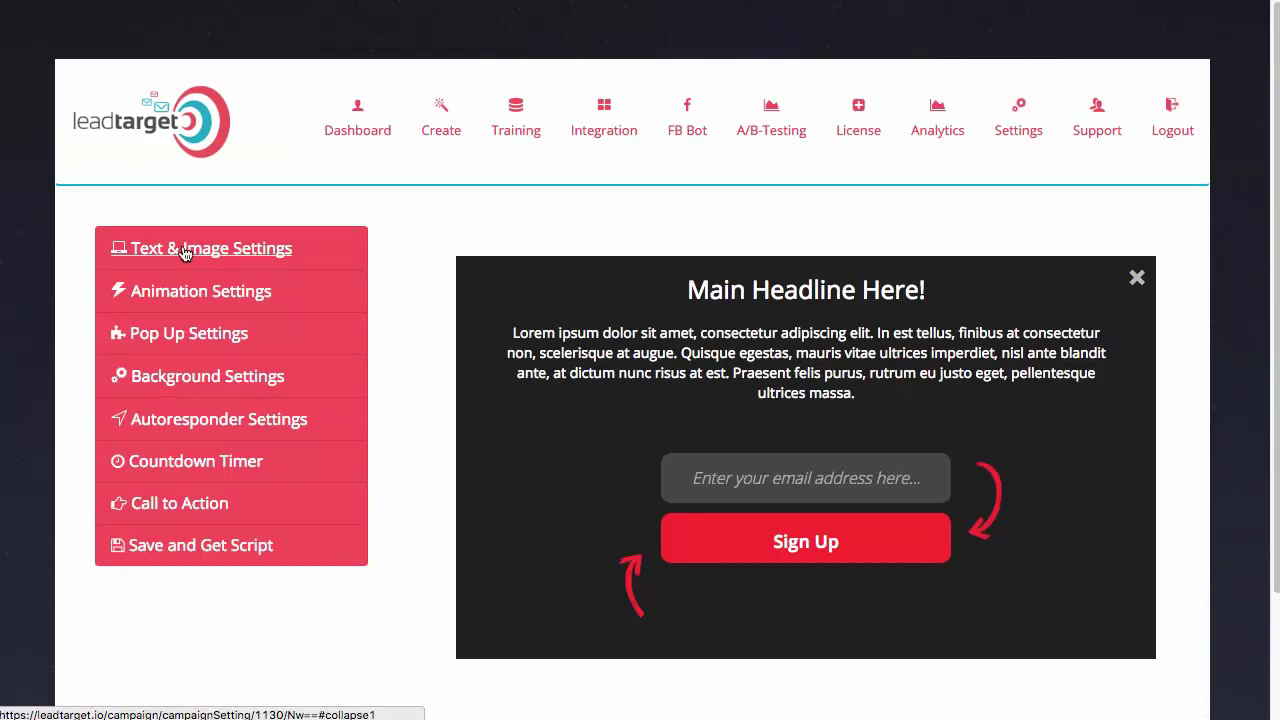
{"action": "left_click", "coordinate": [230, 253]}
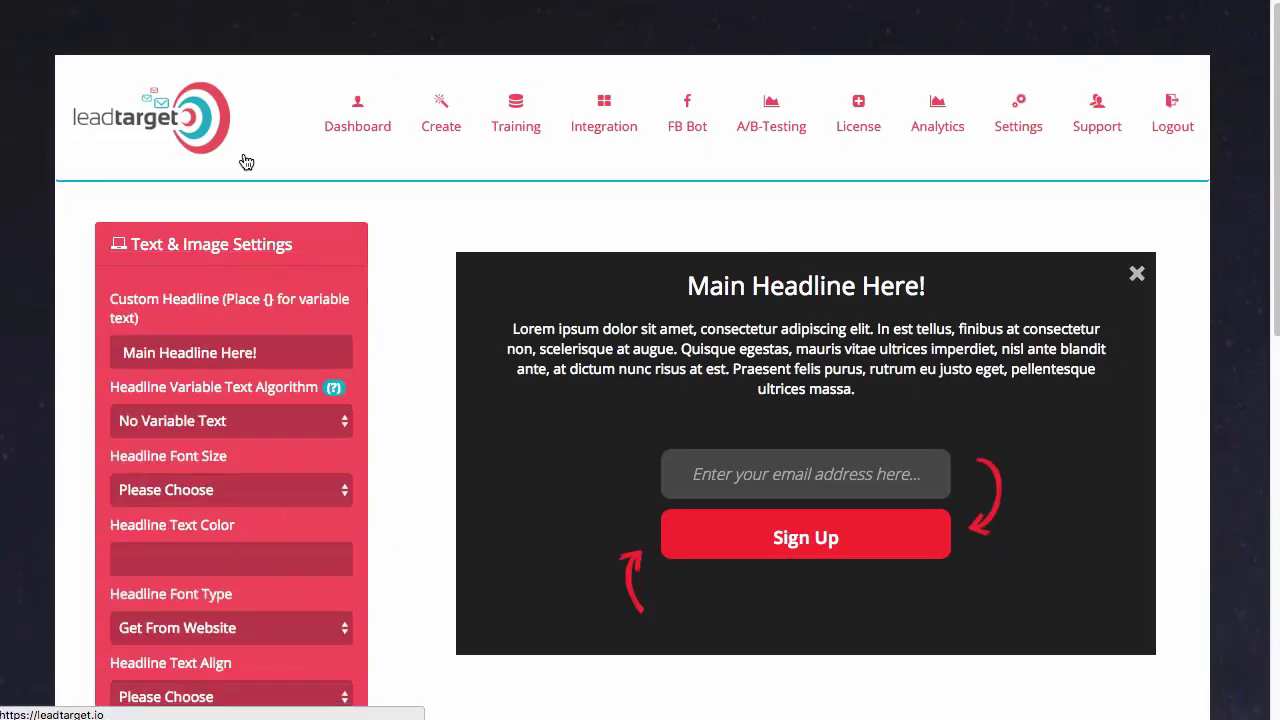
{"action": "left_click", "coordinate": [238, 246]}
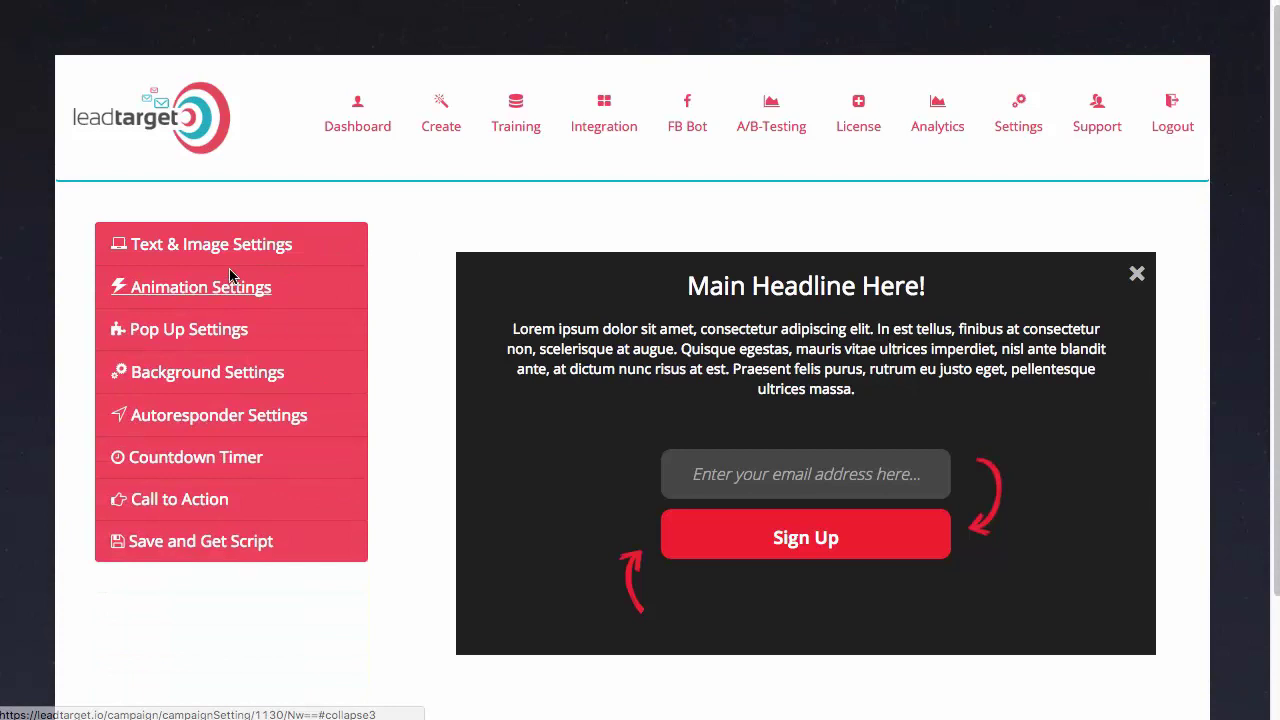
{"action": "left_click", "coordinate": [233, 253]}
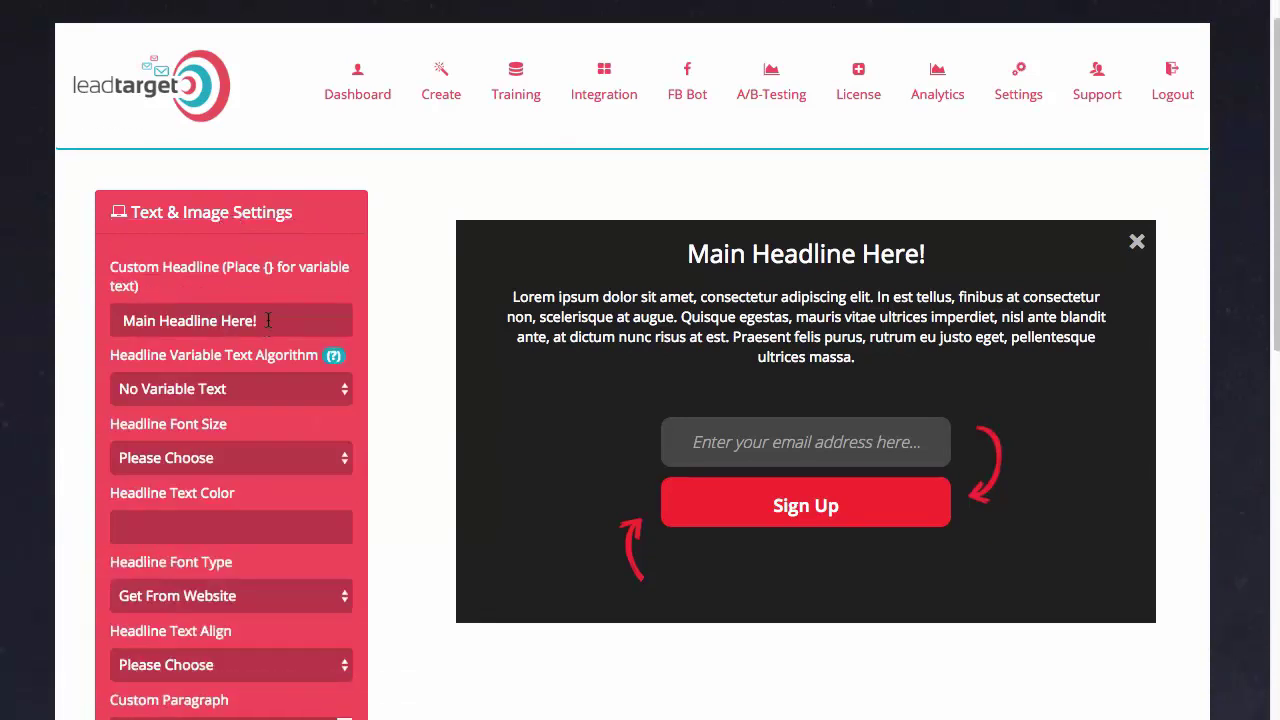
Replace the 'Main Headline Here!' headline with 'Sign Up Now For {}'
{"action": "left_click_drag", "start_coordinate": [268, 320], "coordinate": [125, 320]}
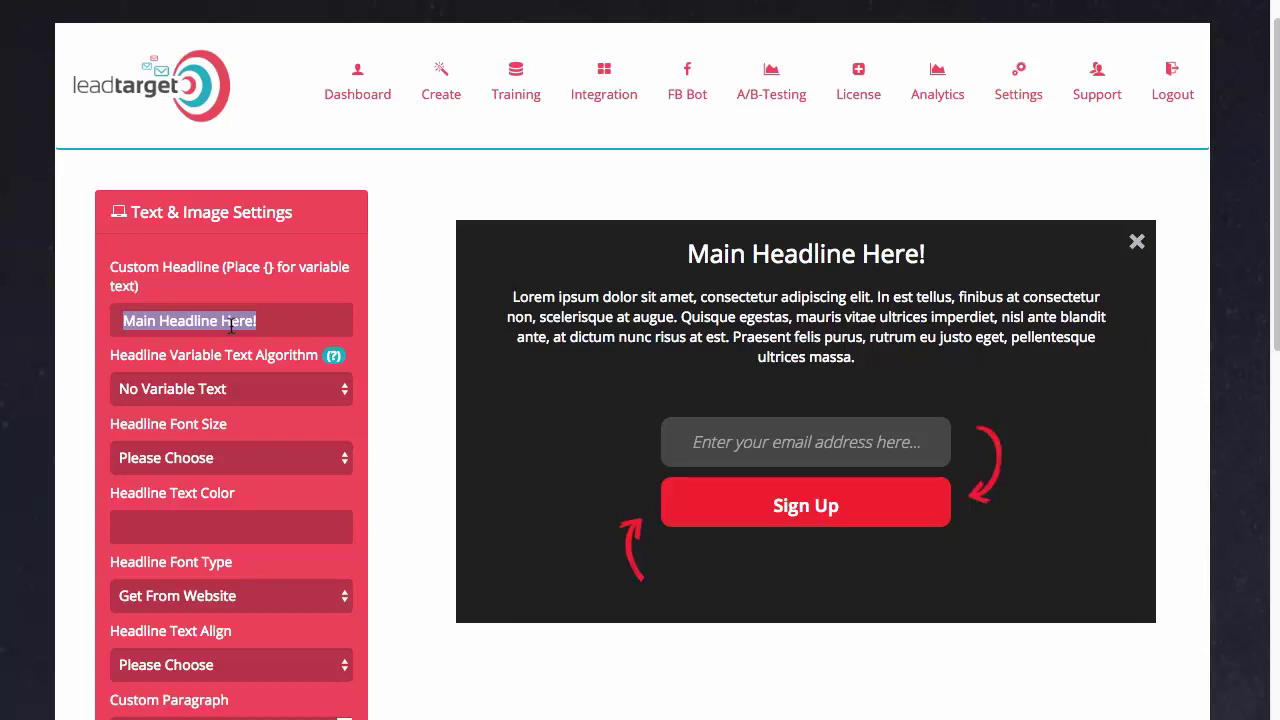
{"action": "type", "text": "Sign Up Now For "}
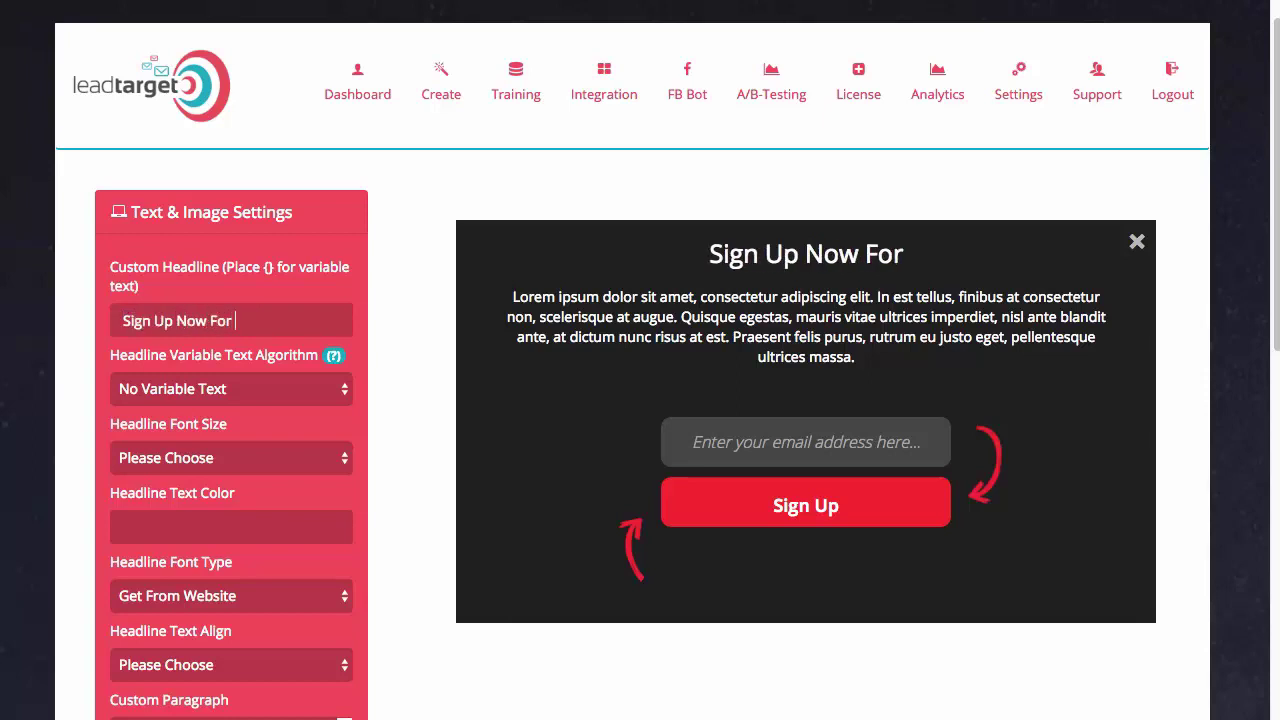
{"action": "type", "text": "{}"}
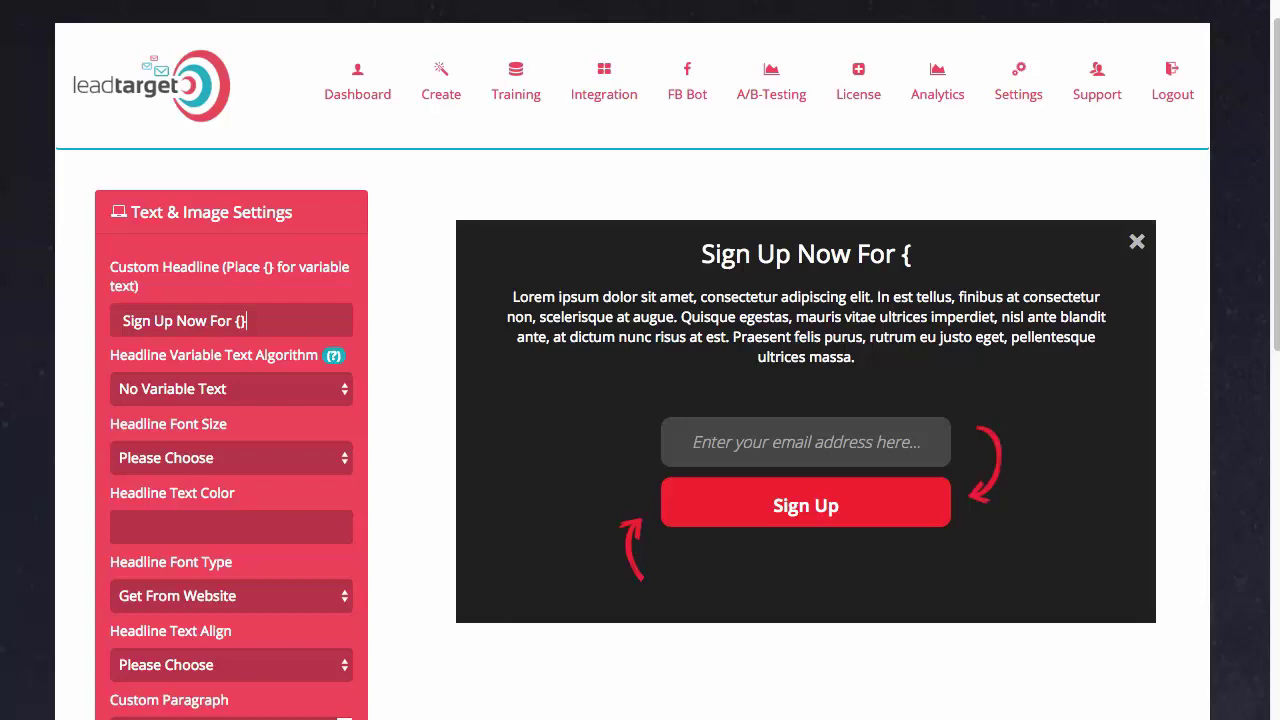
{"action": "left_click", "coordinate": [265, 393]}
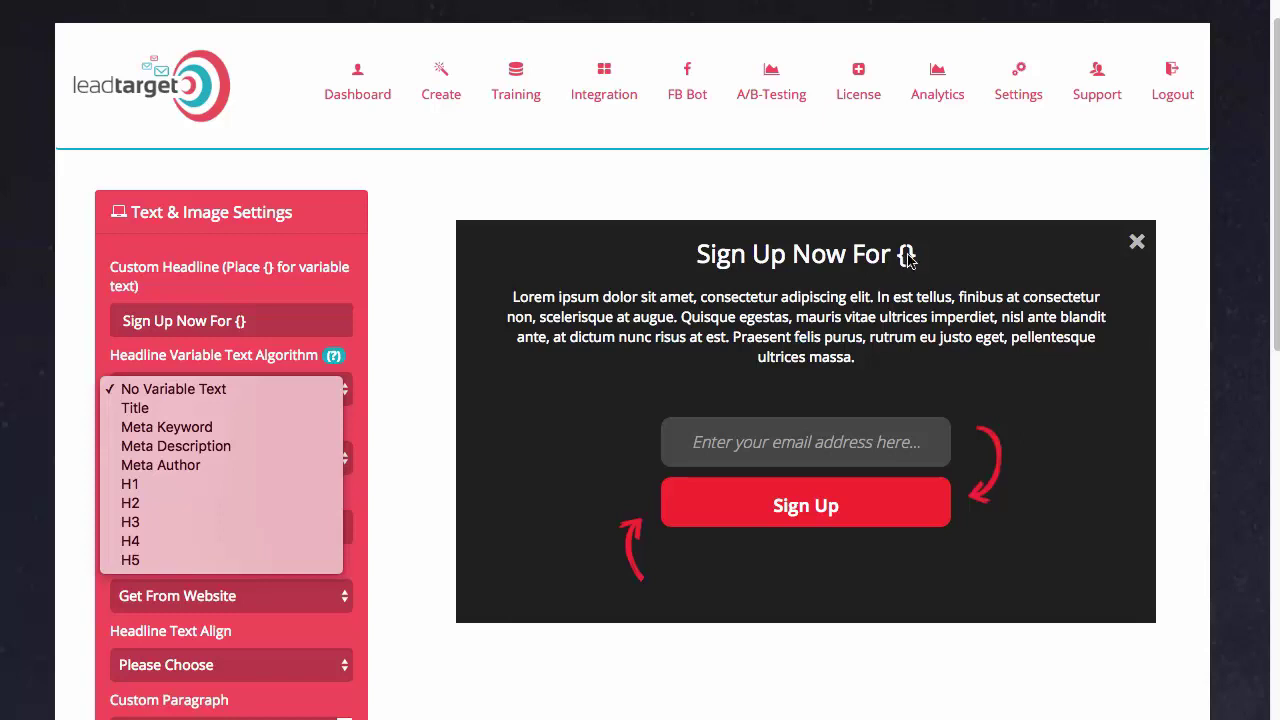
Fill the headline variable text from the page's H1, with font size 24 and the website's font
{"action": "left_click", "coordinate": [155, 488]}
{"action": "scroll", "coordinate": [195, 450], "scroll_direction": "down", "scroll_amount": 1}
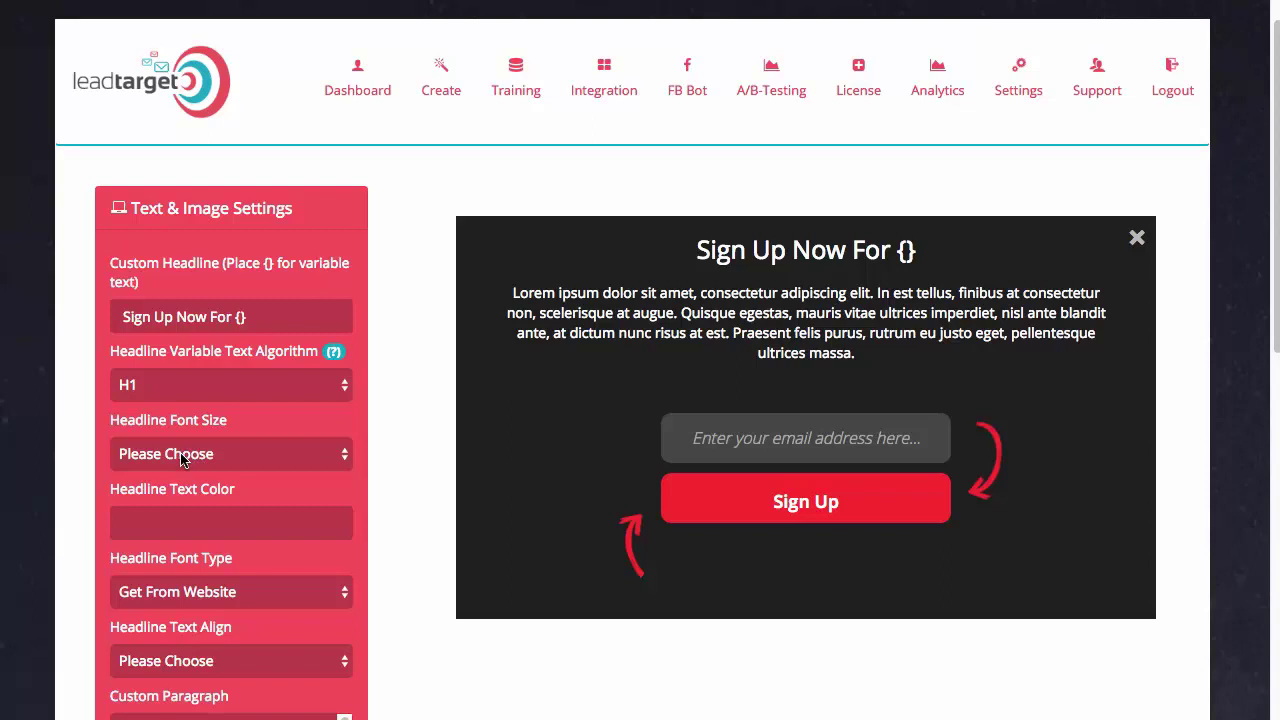
{"action": "left_click", "coordinate": [181, 459]}
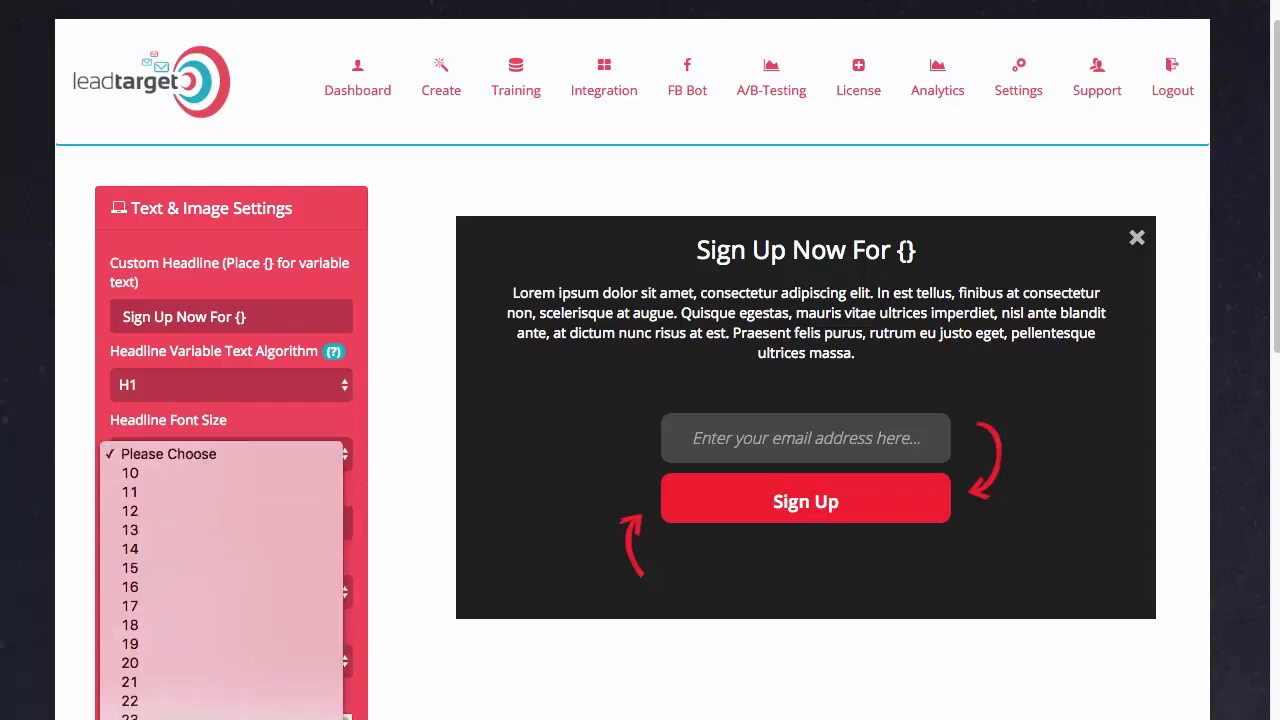
{"action": "left_click", "coordinate": [144, 636]}
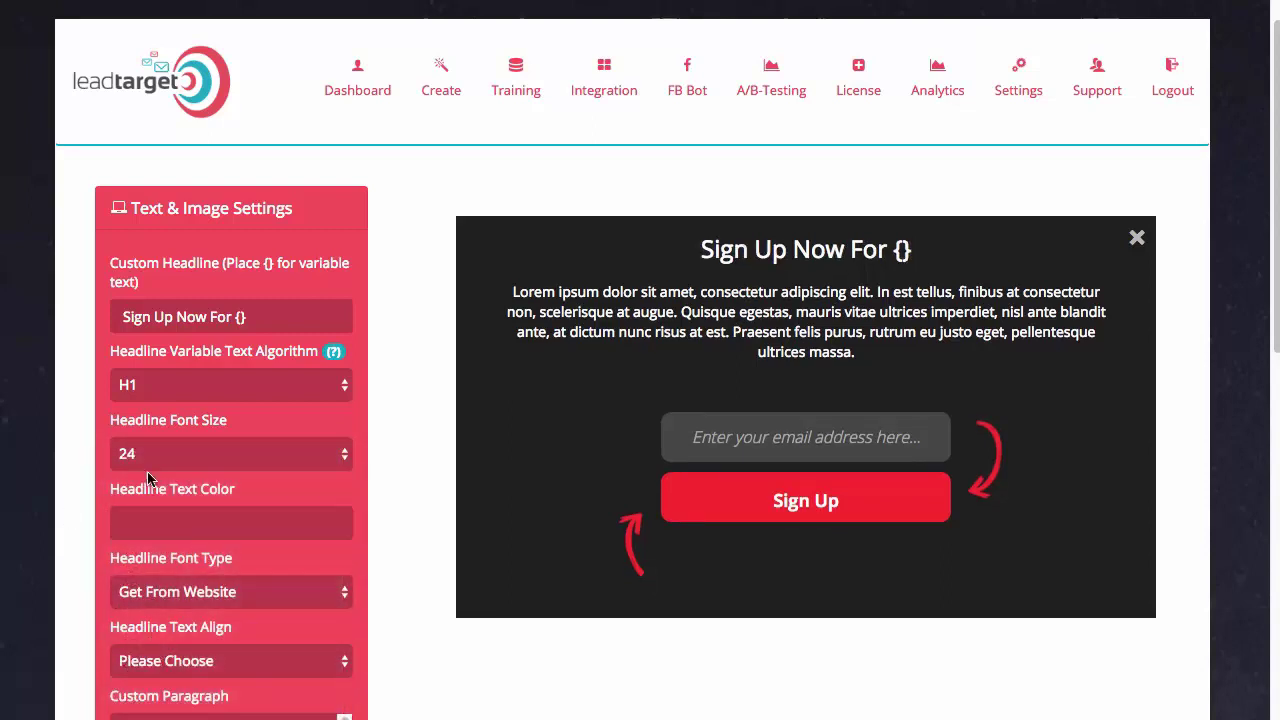
{"action": "scroll", "coordinate": [148, 480], "scroll_direction": "down", "scroll_amount": 1}
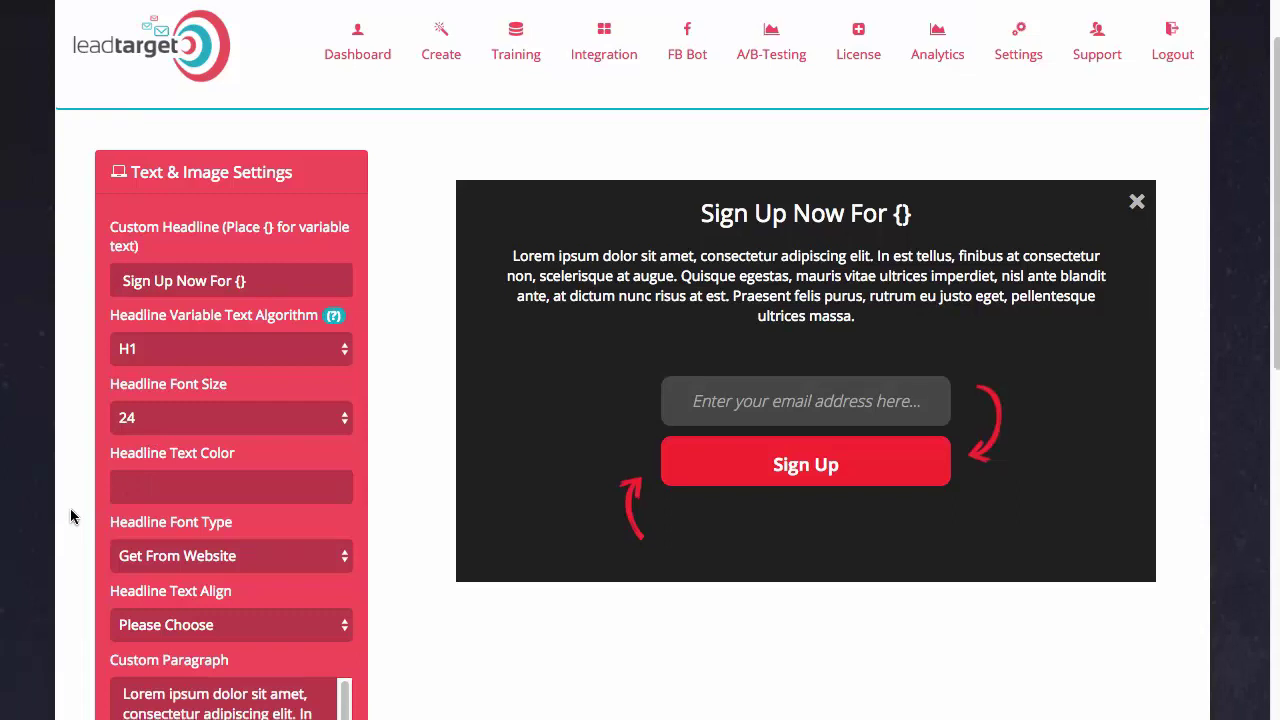
{"action": "scroll", "coordinate": [100, 530], "scroll_direction": "down", "scroll_amount": 1}
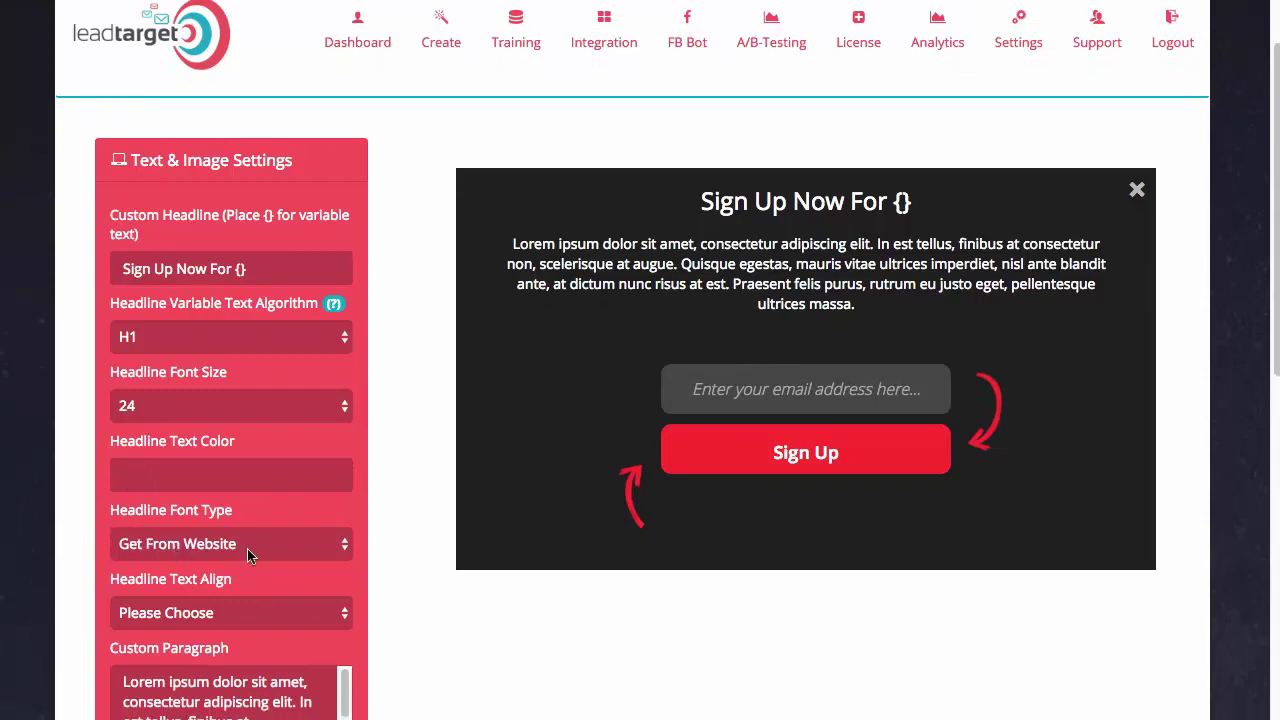
{"action": "scroll", "coordinate": [247, 548], "scroll_direction": "down", "scroll_amount": 1}
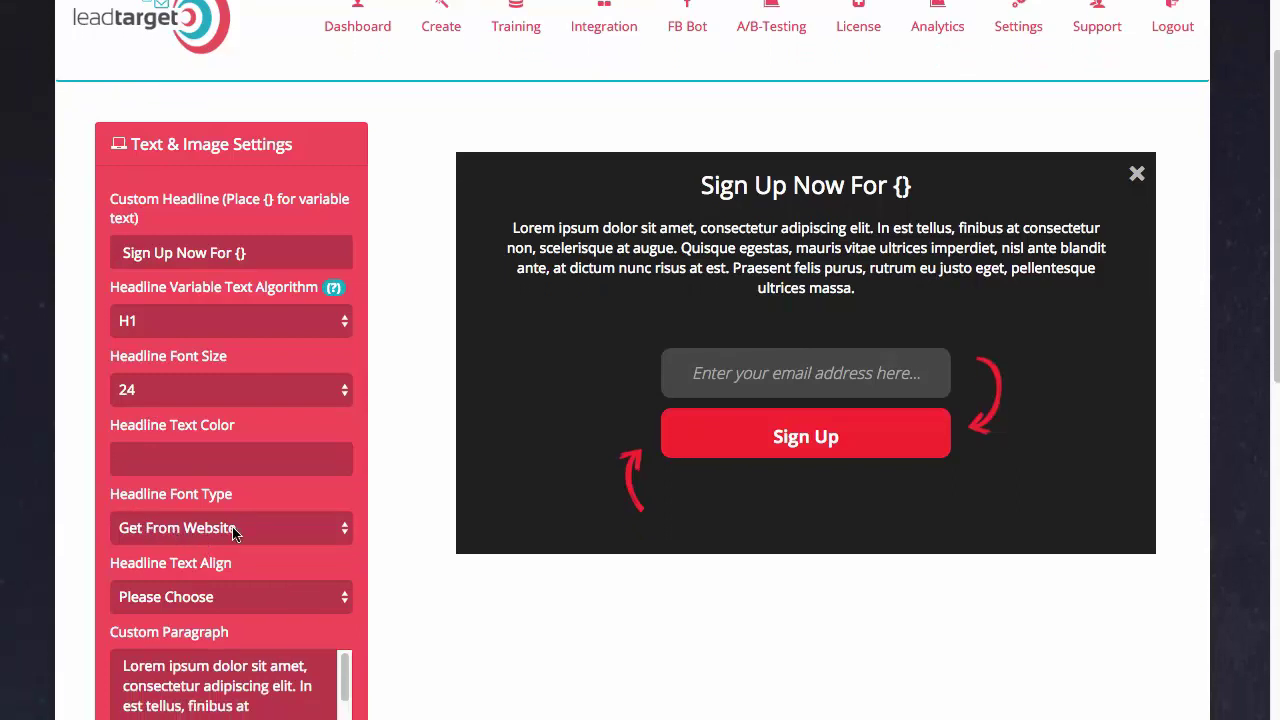
{"action": "left_click", "coordinate": [215, 536]}
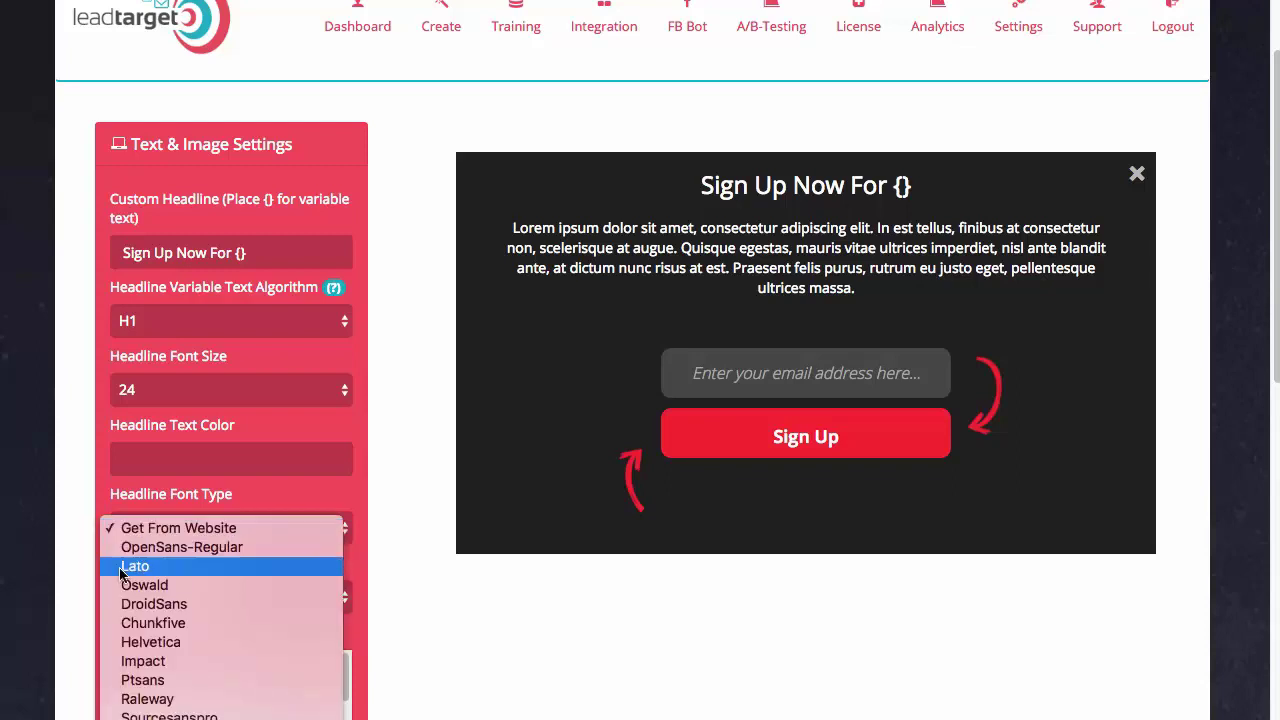
{"action": "left_click", "coordinate": [49, 556]}
Replace the default paragraph text with 'Sign Up Below!'
{"action": "scroll", "coordinate": [160, 540], "scroll_direction": "down", "scroll_amount": 5}
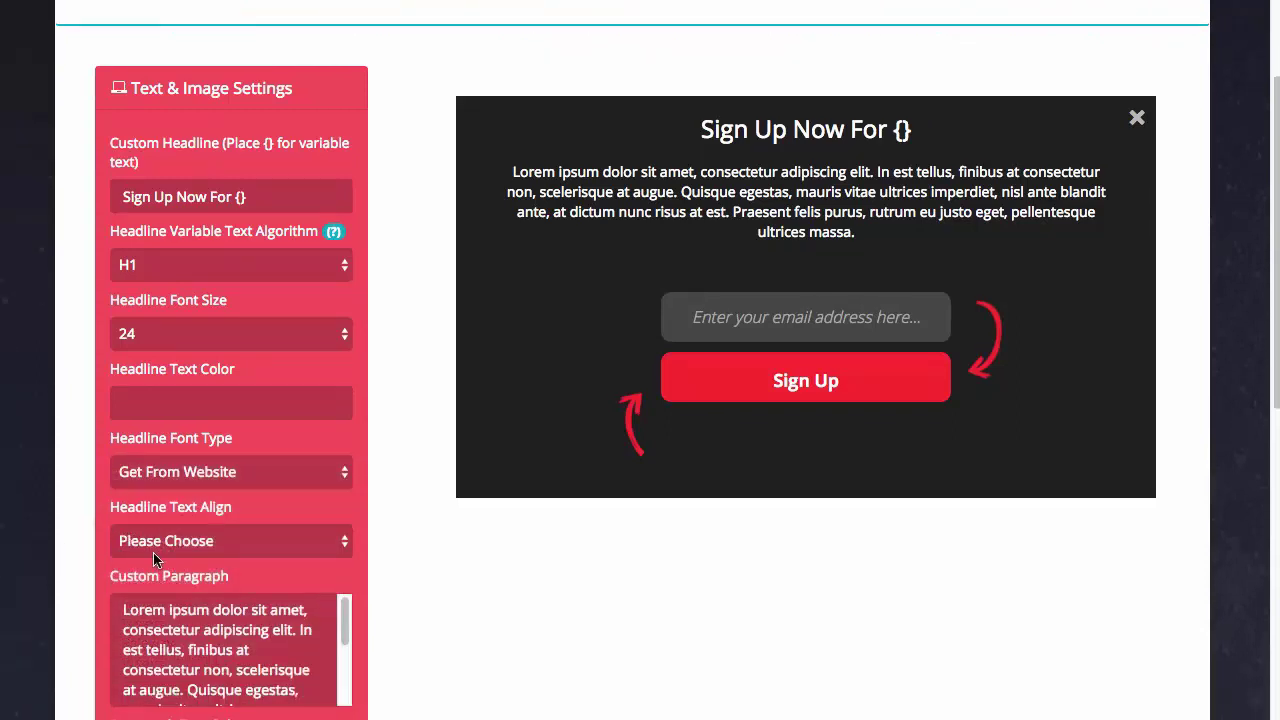
{"action": "scroll", "coordinate": [178, 500], "scroll_direction": "down", "scroll_amount": 3}
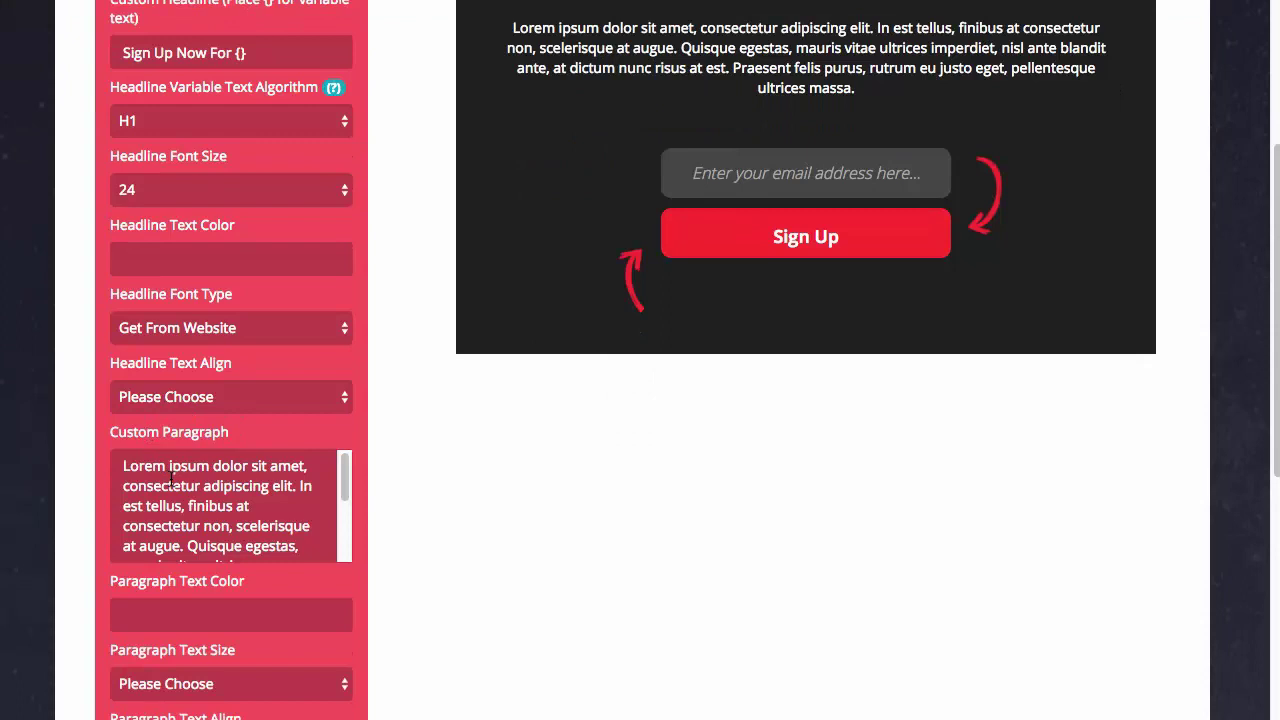
{"action": "scroll", "coordinate": [178, 420], "scroll_direction": "down", "scroll_amount": 1}
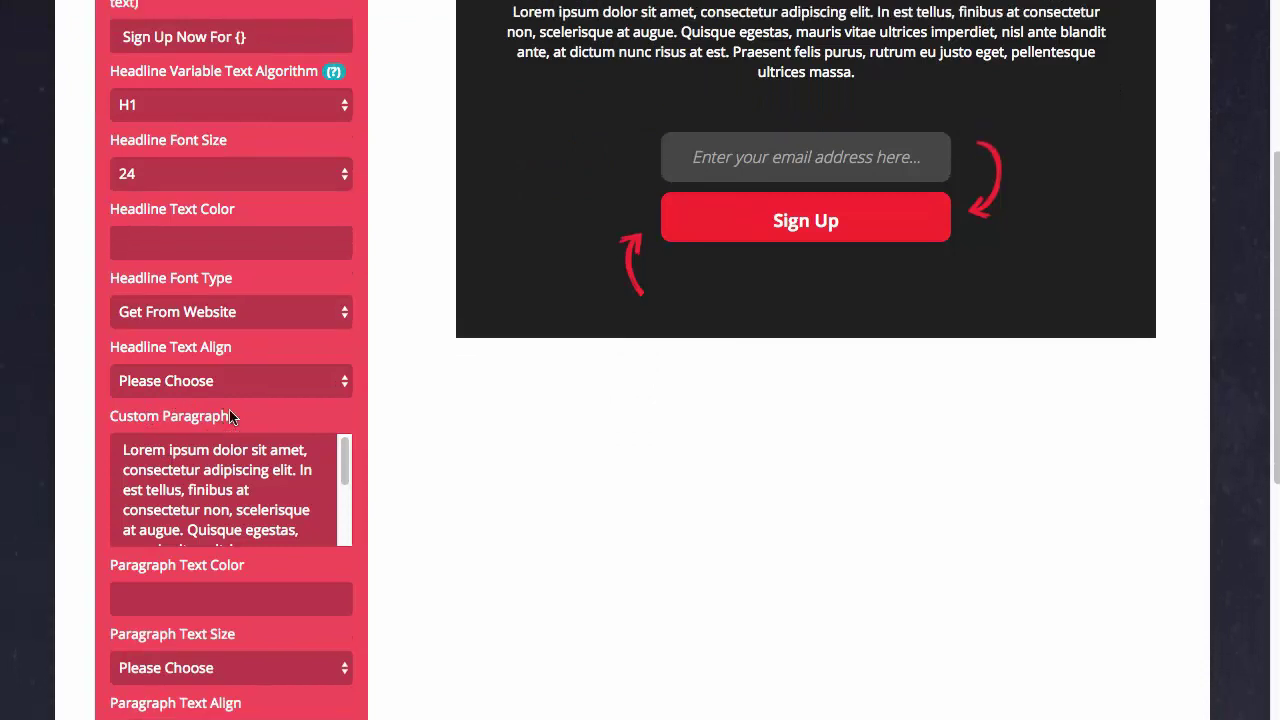
{"action": "key", "text": "ctrl+a"}
{"action": "key", "text": "BackSpace"}
{"action": "scroll", "coordinate": [351, 366], "scroll_direction": "up", "scroll_amount": 3}
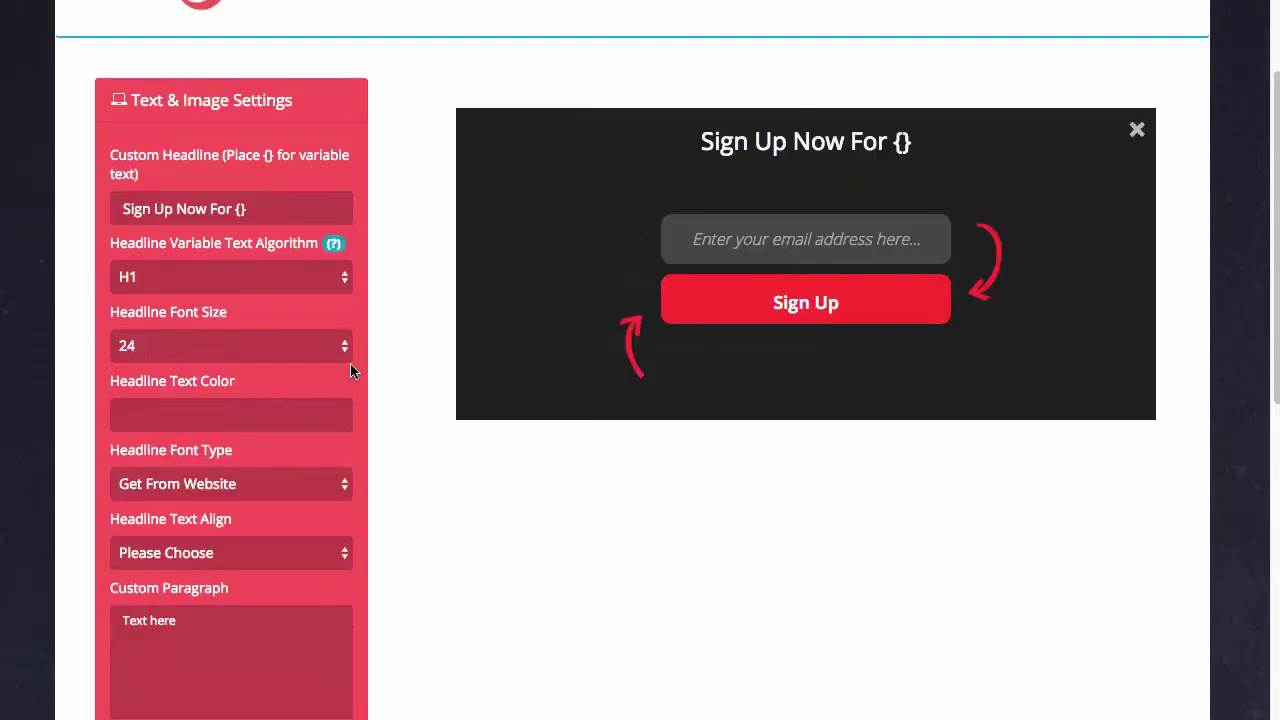
{"action": "scroll", "coordinate": [120, 603], "scroll_direction": "down", "scroll_amount": 1}
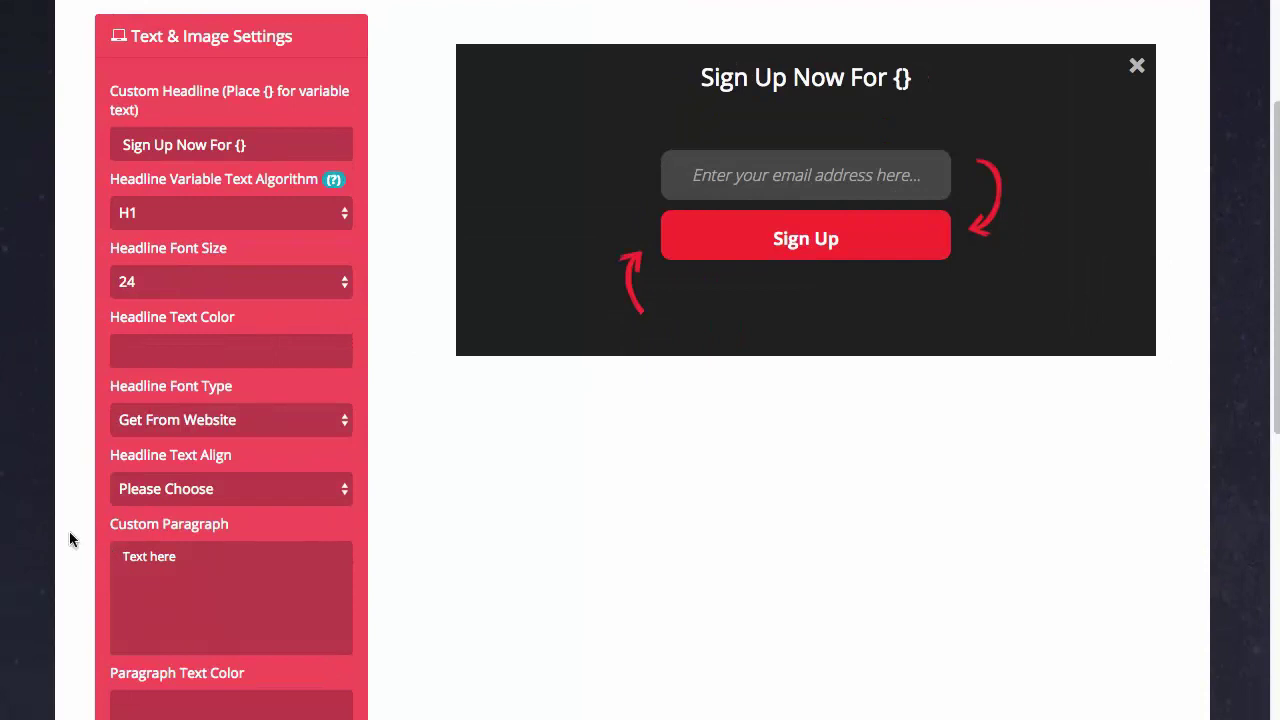
{"action": "scroll", "coordinate": [80, 535], "scroll_direction": "down", "scroll_amount": 4}
{"action": "left_click", "coordinate": [155, 405]}
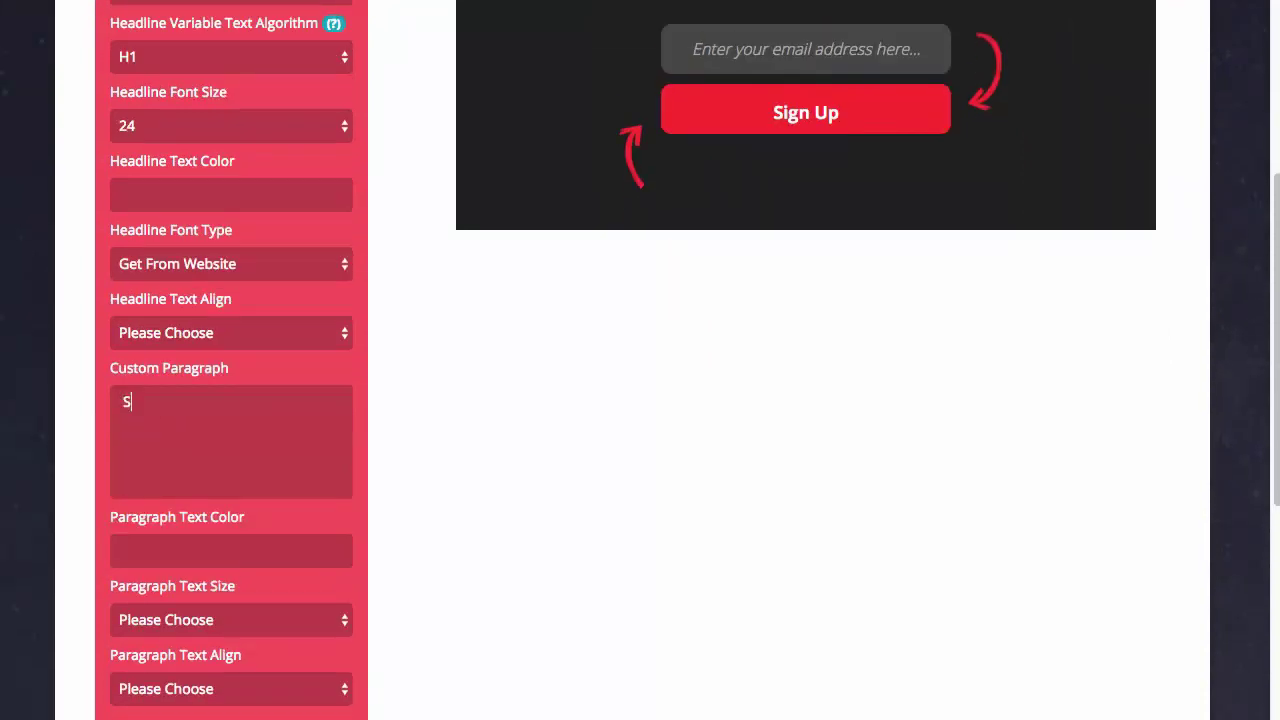
{"action": "type", "text": "ign Up Below!"}
{"action": "scroll", "coordinate": [677, 280], "scroll_direction": "up", "scroll_amount": 2}
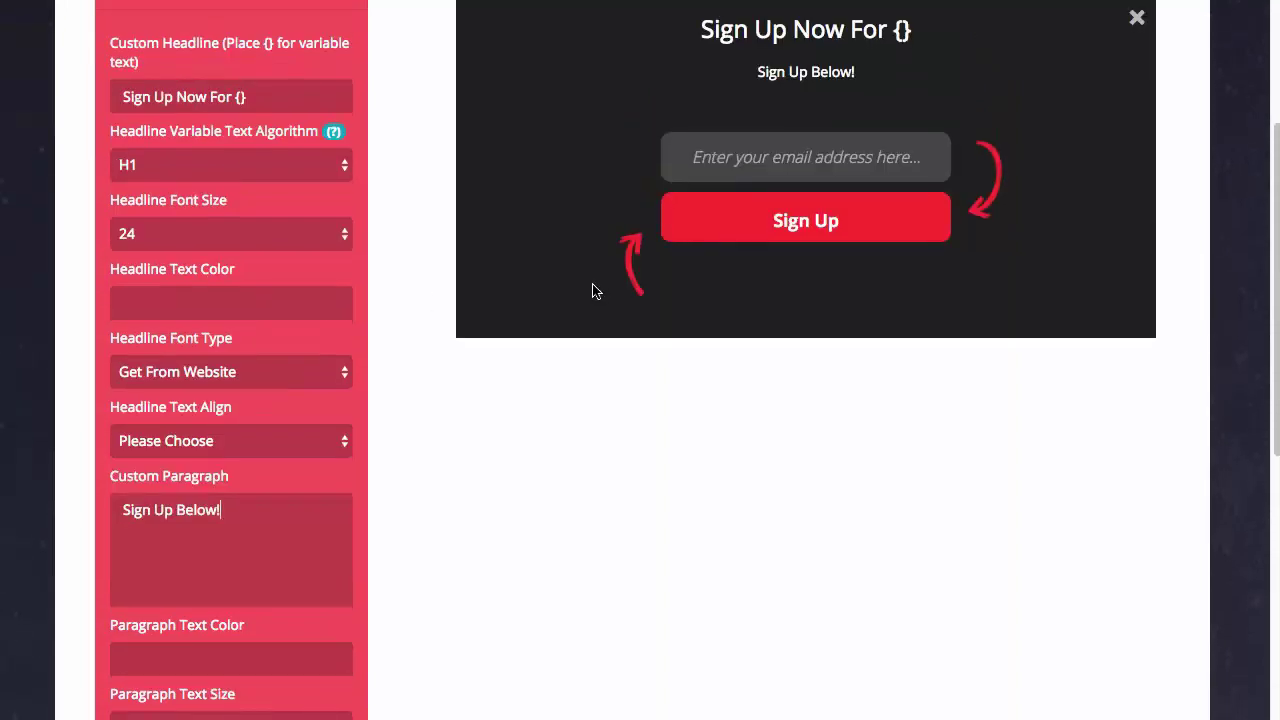
{"action": "scroll", "coordinate": [397, 391], "scroll_direction": "down", "scroll_amount": 3}
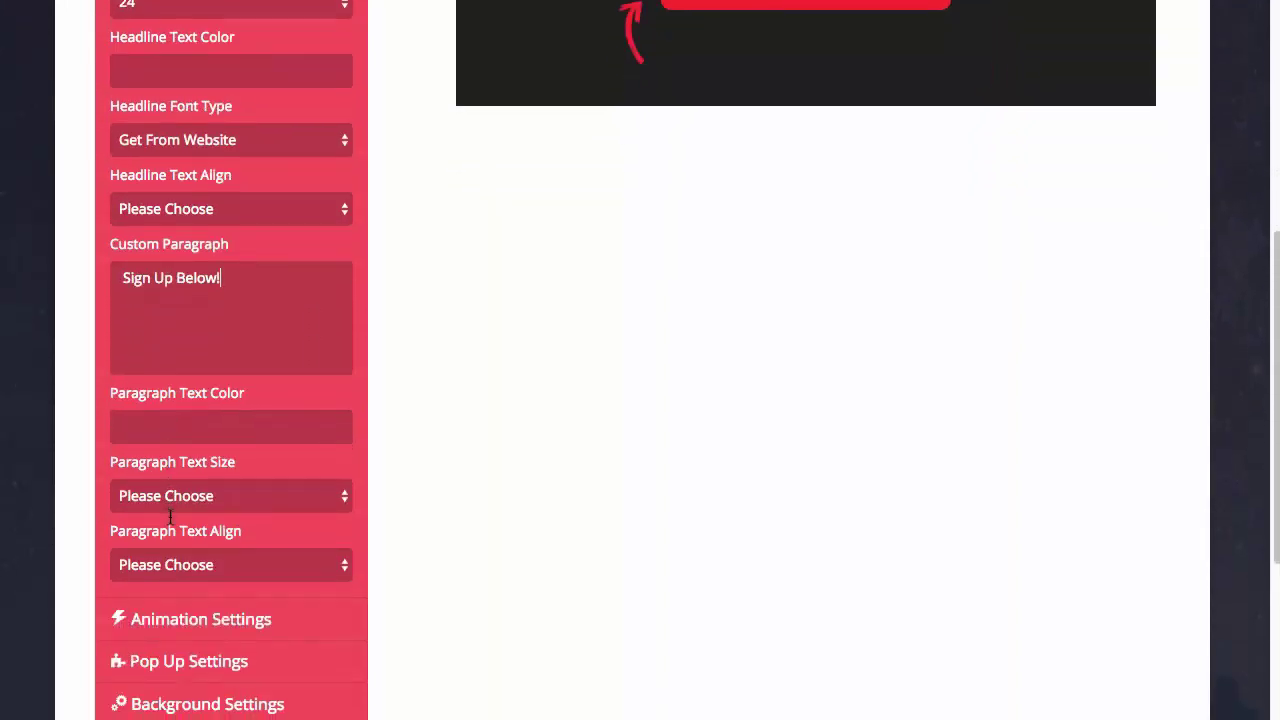
{"action": "scroll", "coordinate": [177, 437], "scroll_direction": "up", "scroll_amount": 5}
Give the popup the Flash animation
{"action": "left_click", "coordinate": [192, 228]}
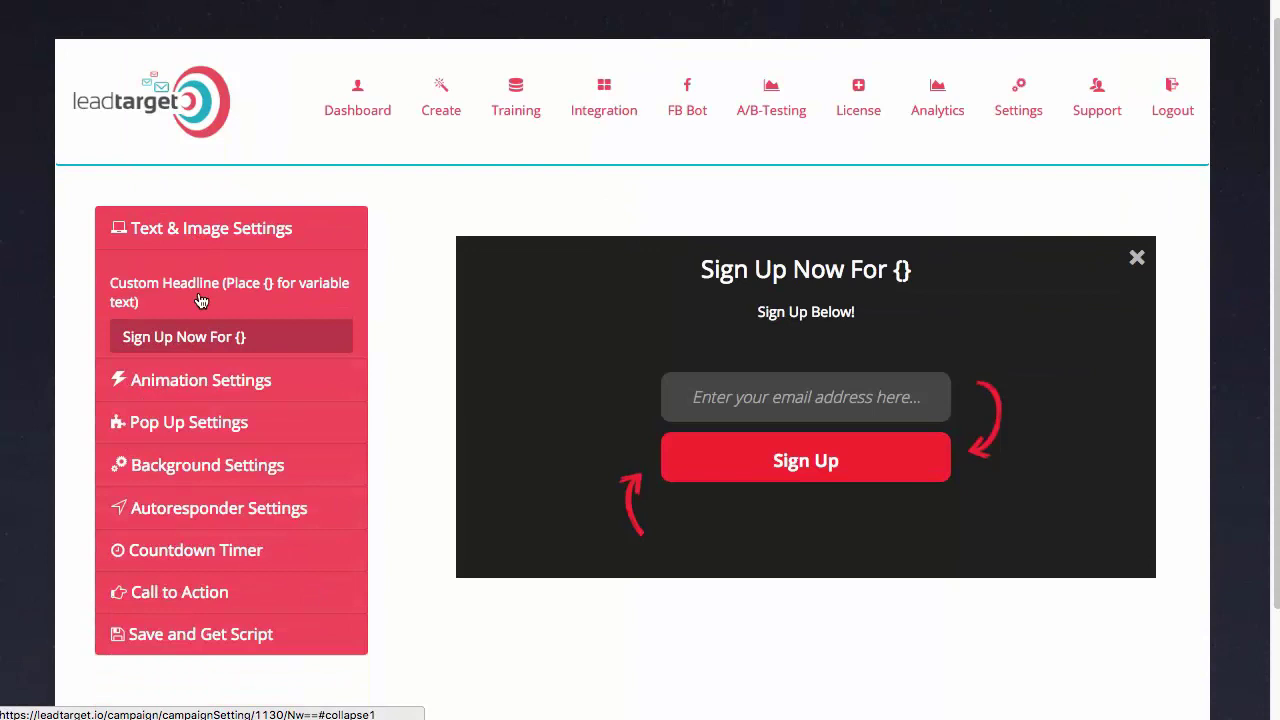
{"action": "left_click", "coordinate": [185, 280]}
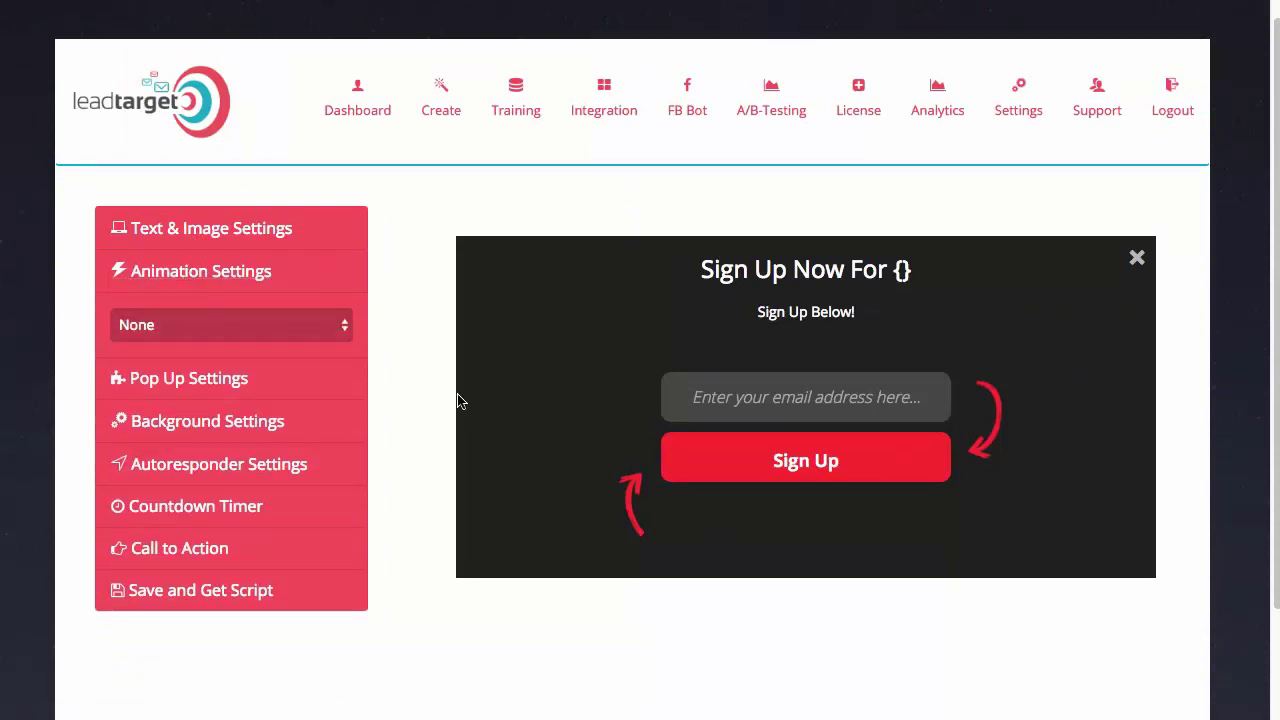
{"action": "left_click", "coordinate": [265, 338]}
{"action": "left_click", "coordinate": [220, 364]}
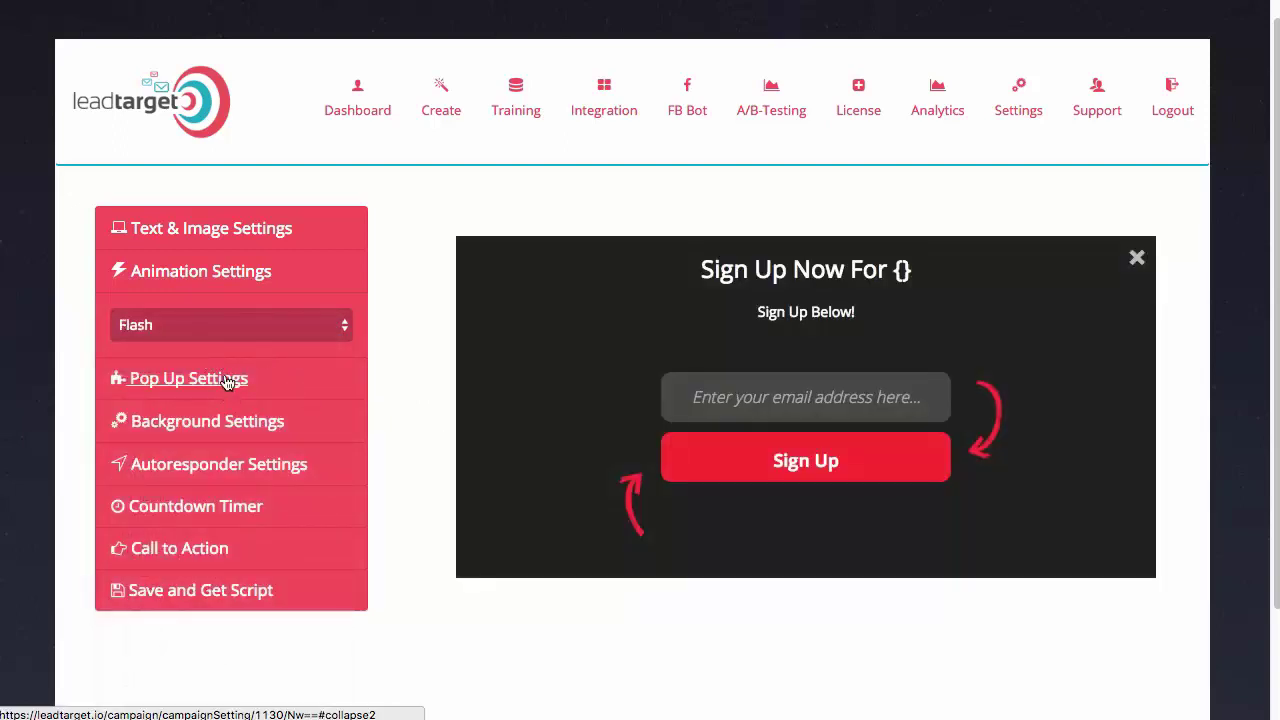
Set the pop-up timing to Exit Intent
{"action": "left_click", "coordinate": [222, 378]}
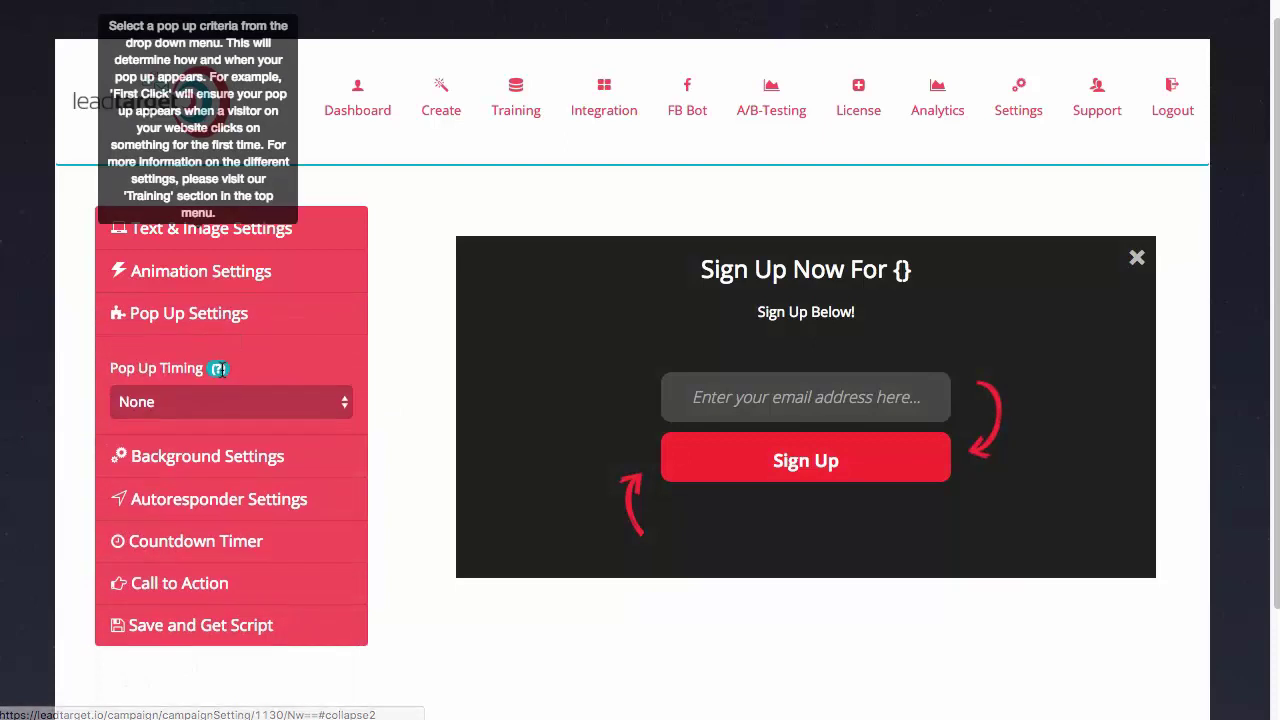
{"action": "left_click", "coordinate": [312, 403]}
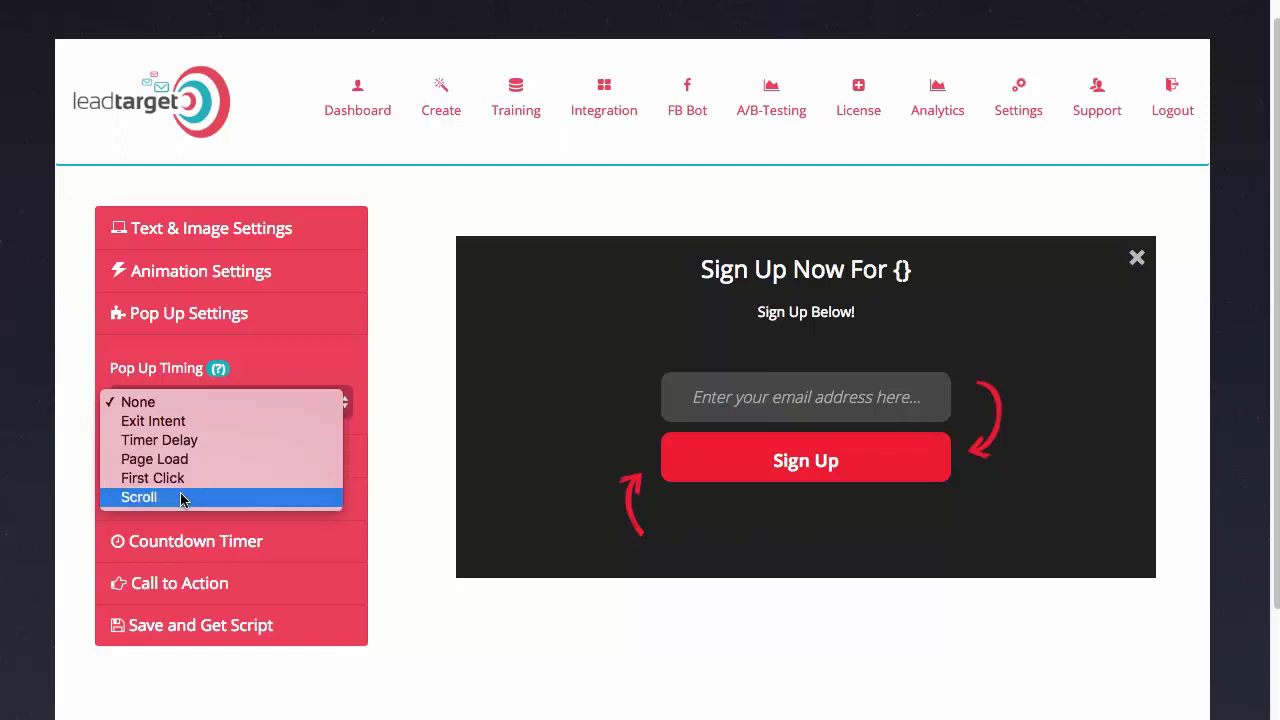
{"action": "left_click", "coordinate": [168, 422]}
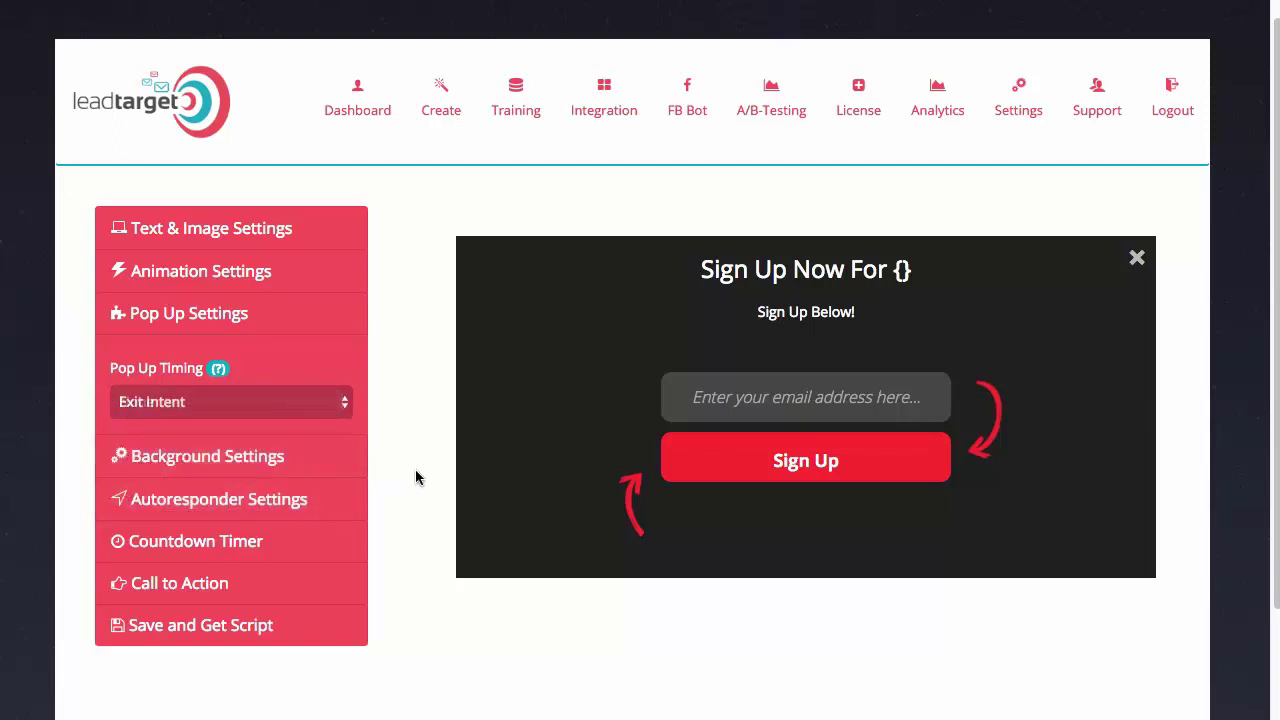
Look over the Image/Color background options and expand the Autoresponder Settings
{"action": "left_click", "coordinate": [240, 456]}
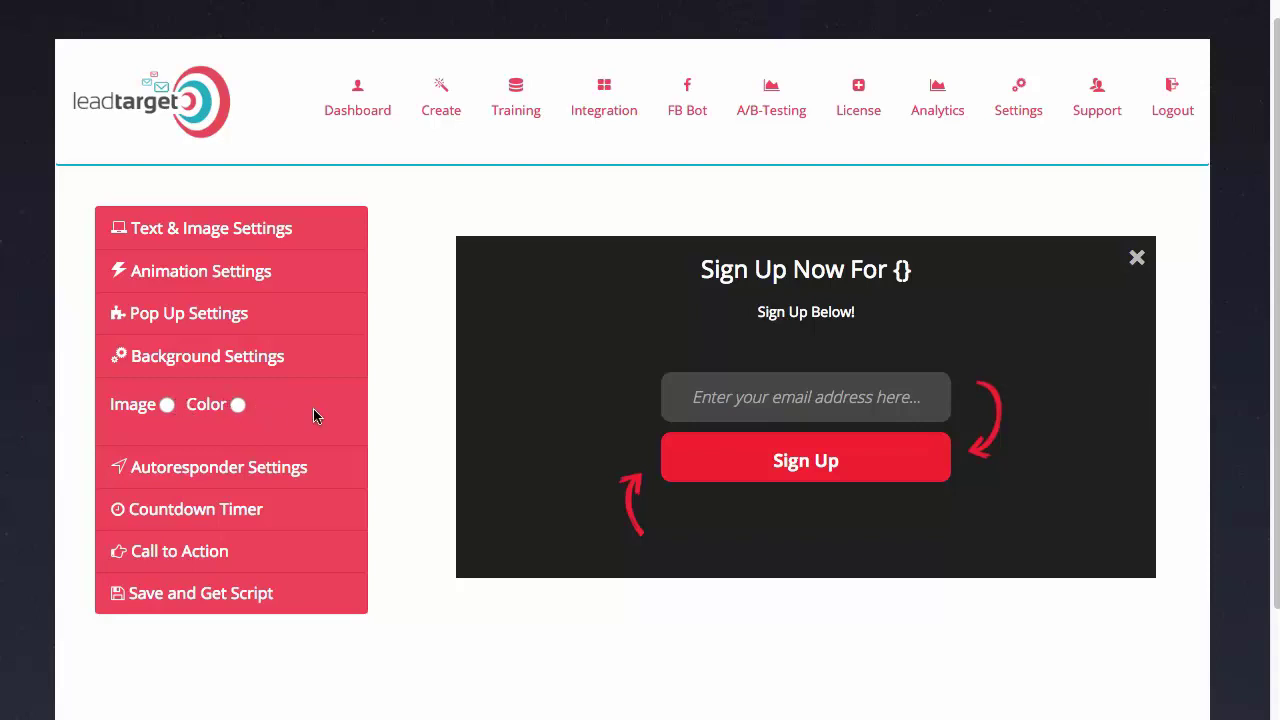
{"action": "left_click", "coordinate": [198, 468]}
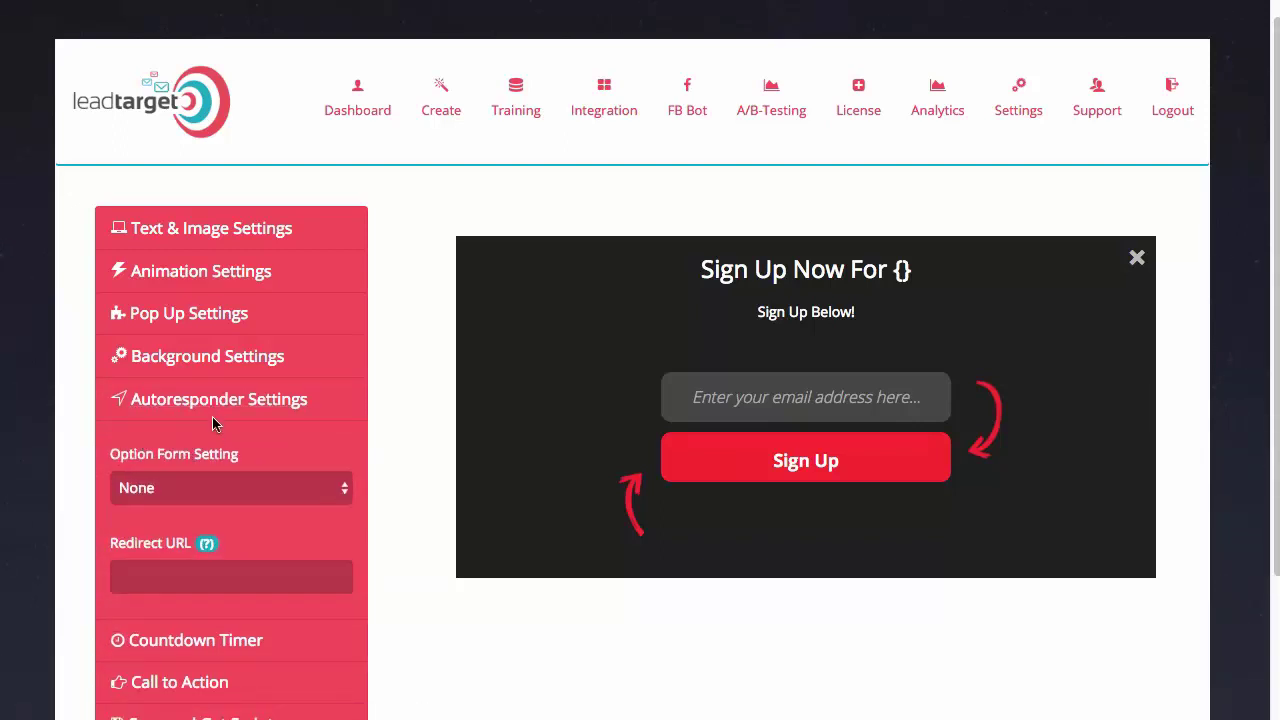
{"action": "left_click", "coordinate": [623, 120]}
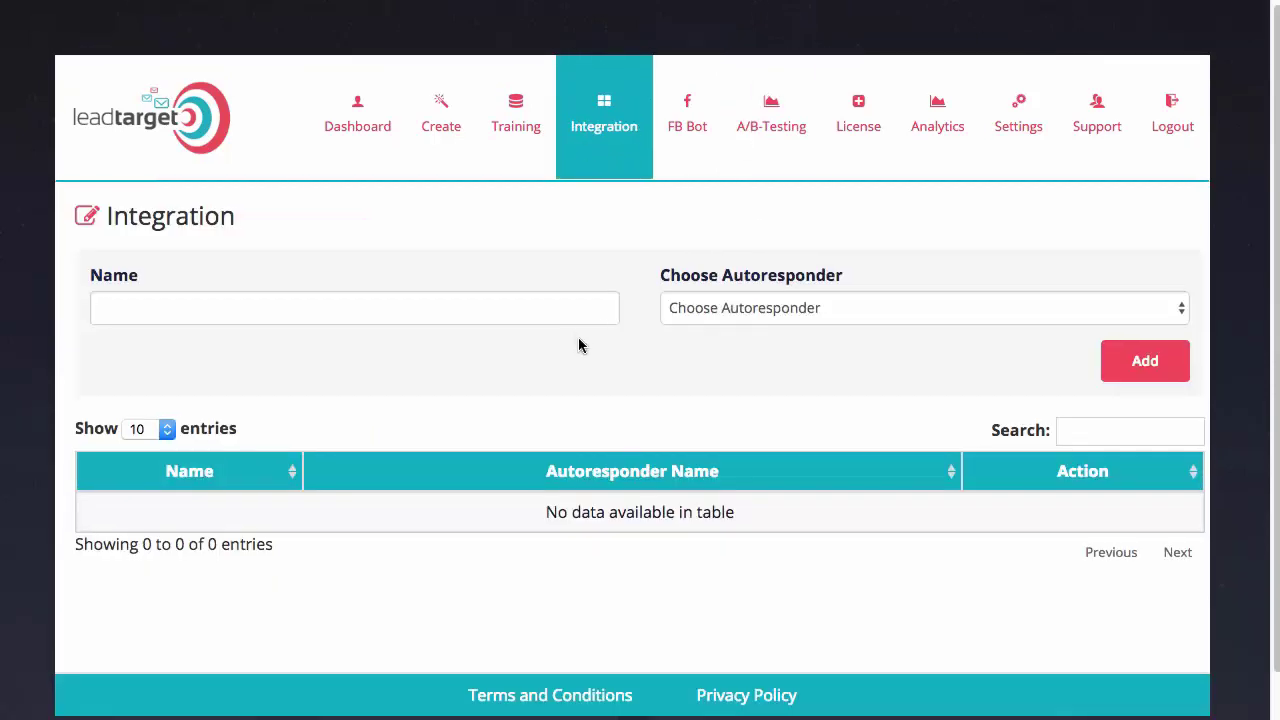
{"action": "left_click", "coordinate": [688, 307]}
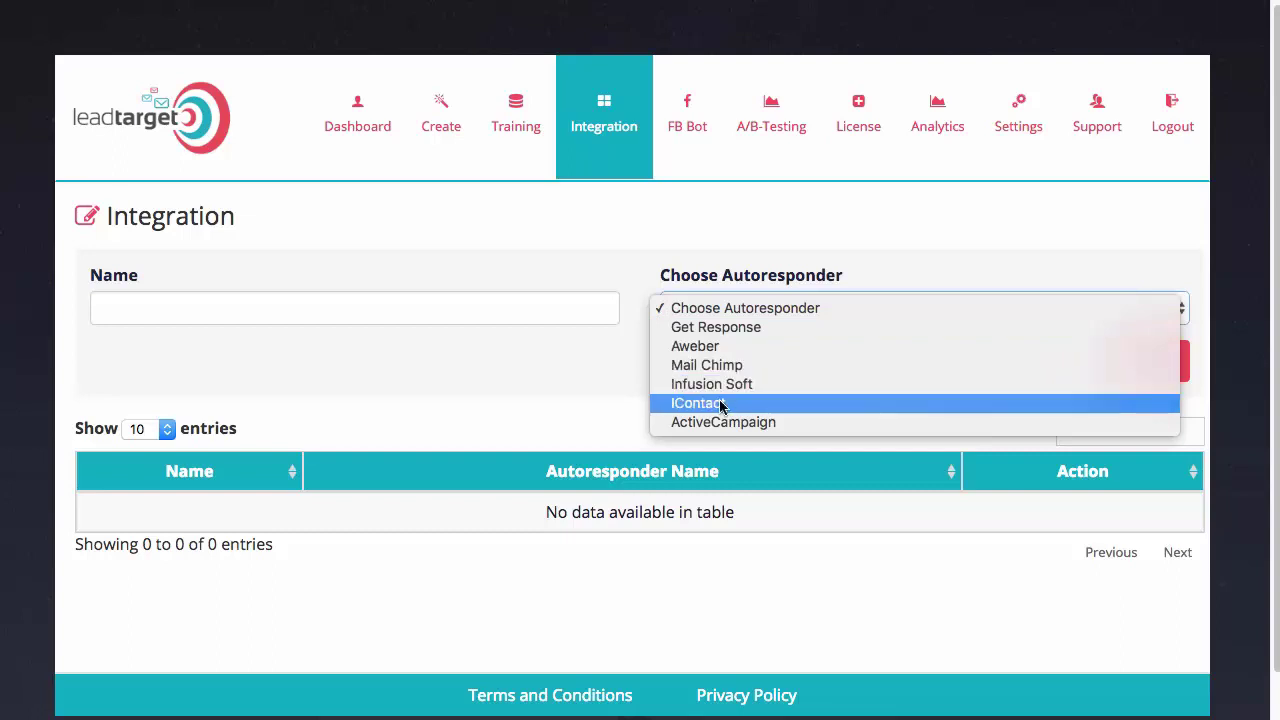
{"action": "left_click", "coordinate": [549, 414]}
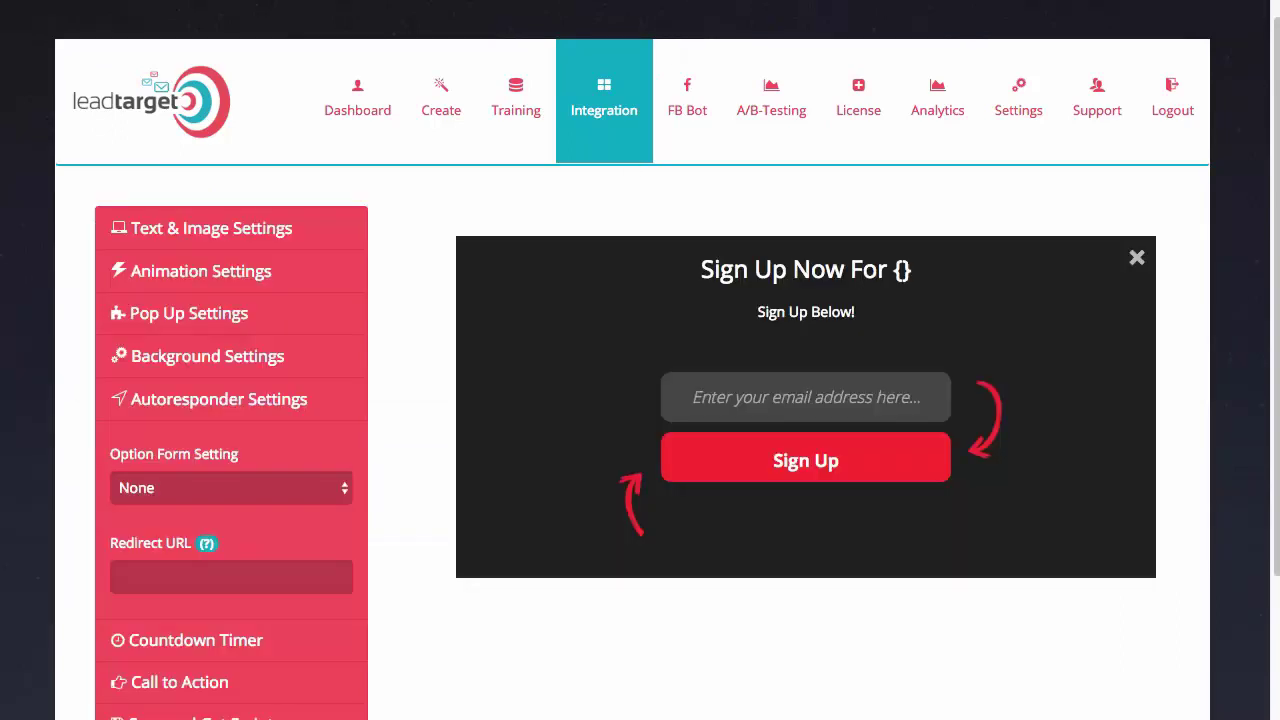
Set the opt-in form to Custome HTML, after briefly trying Get Response and its mailing lists
{"action": "left_click", "coordinate": [190, 488]}
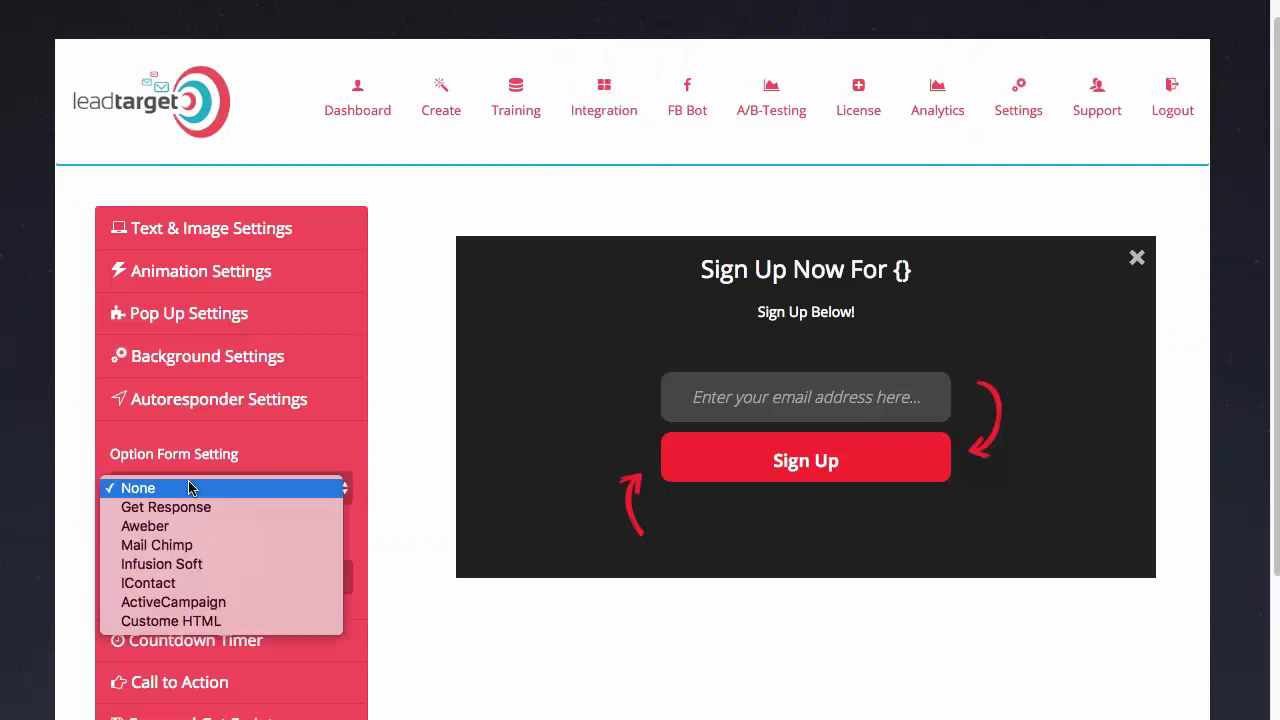
{"action": "left_click", "coordinate": [200, 620]}
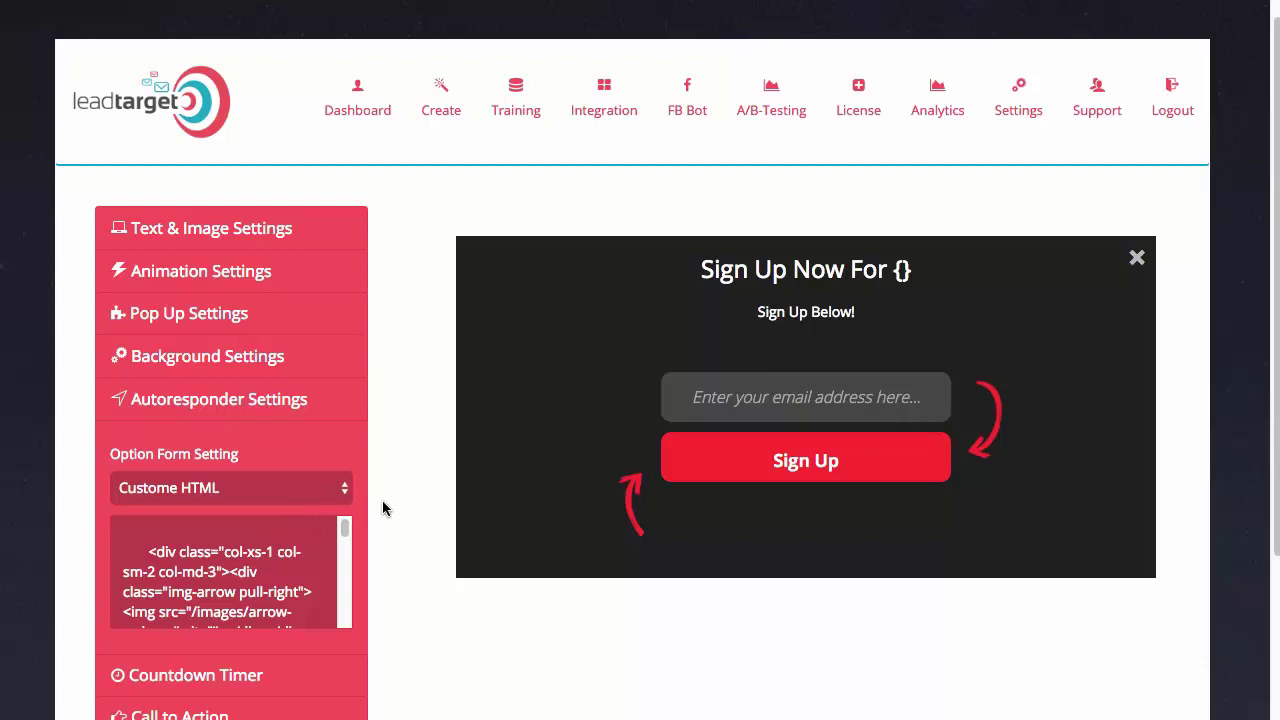
{"action": "scroll", "coordinate": [320, 480], "scroll_direction": "down", "scroll_amount": 2}
{"action": "left_click", "coordinate": [225, 423]}
{"action": "left_click", "coordinate": [166, 309]}
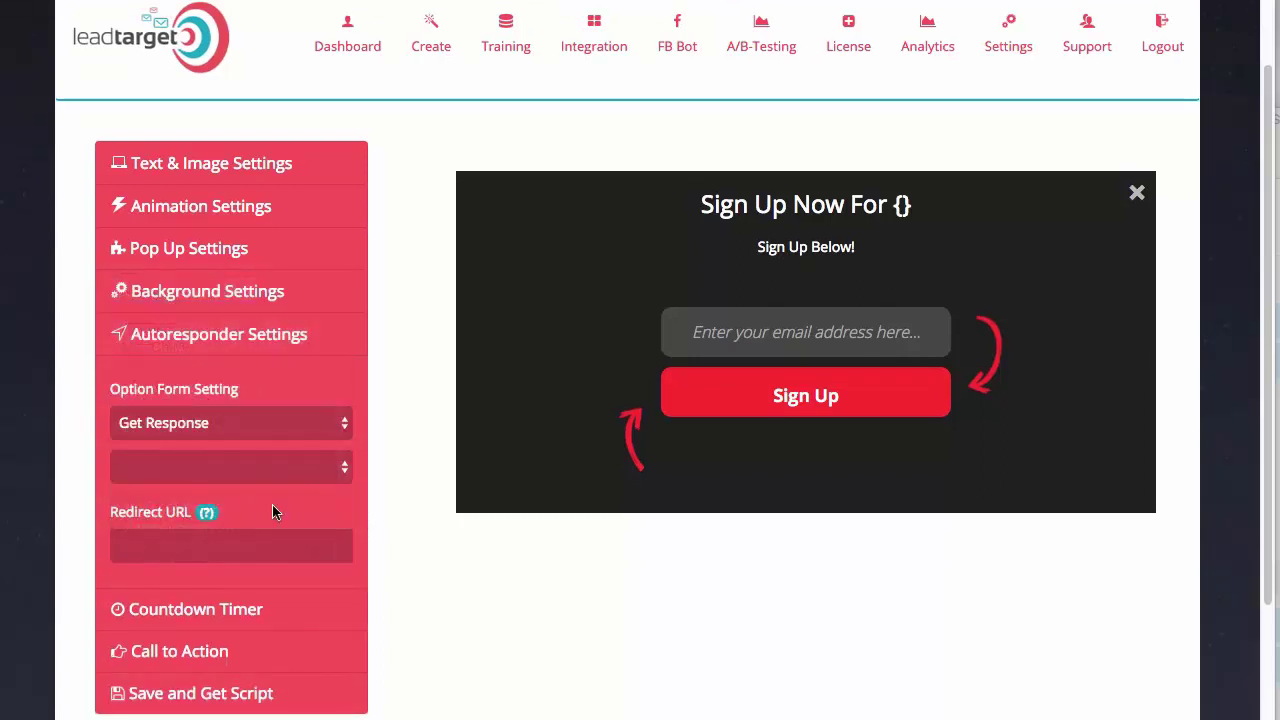
{"action": "left_click", "coordinate": [335, 470]}
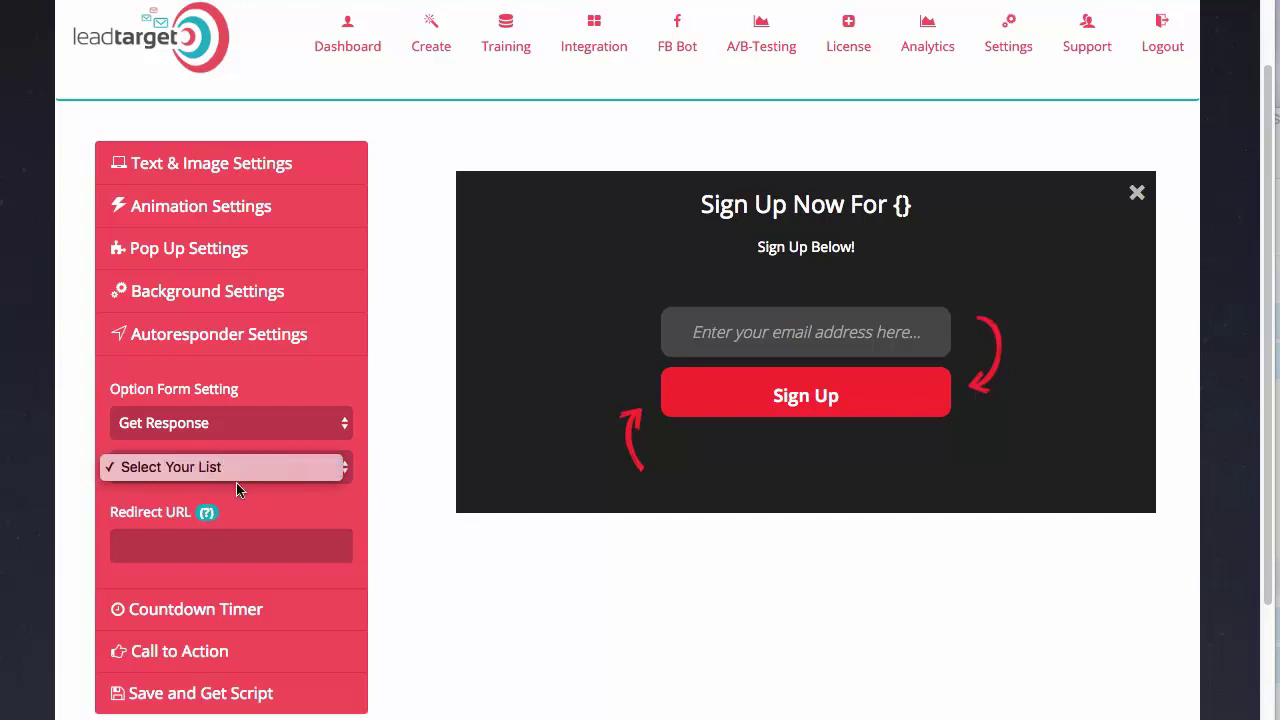
{"action": "left_click", "coordinate": [281, 503]}
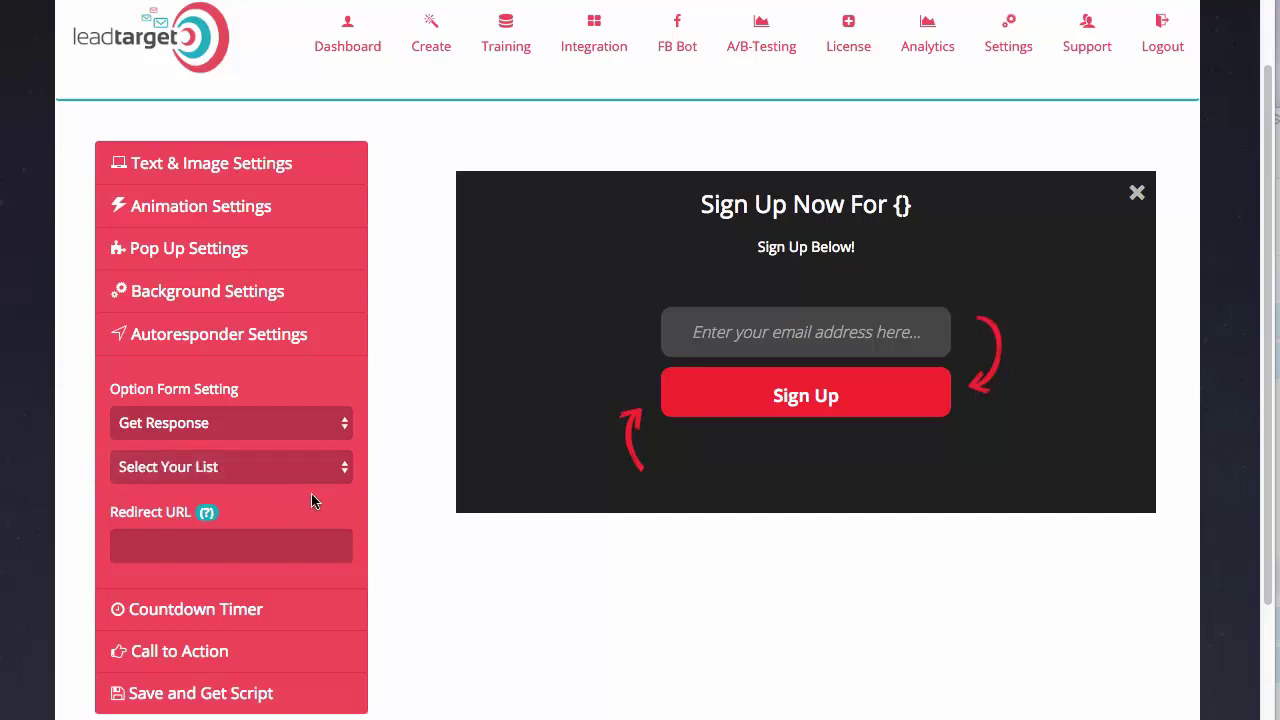
{"action": "left_click", "coordinate": [240, 425]}
{"action": "left_click", "coordinate": [367, 621]}
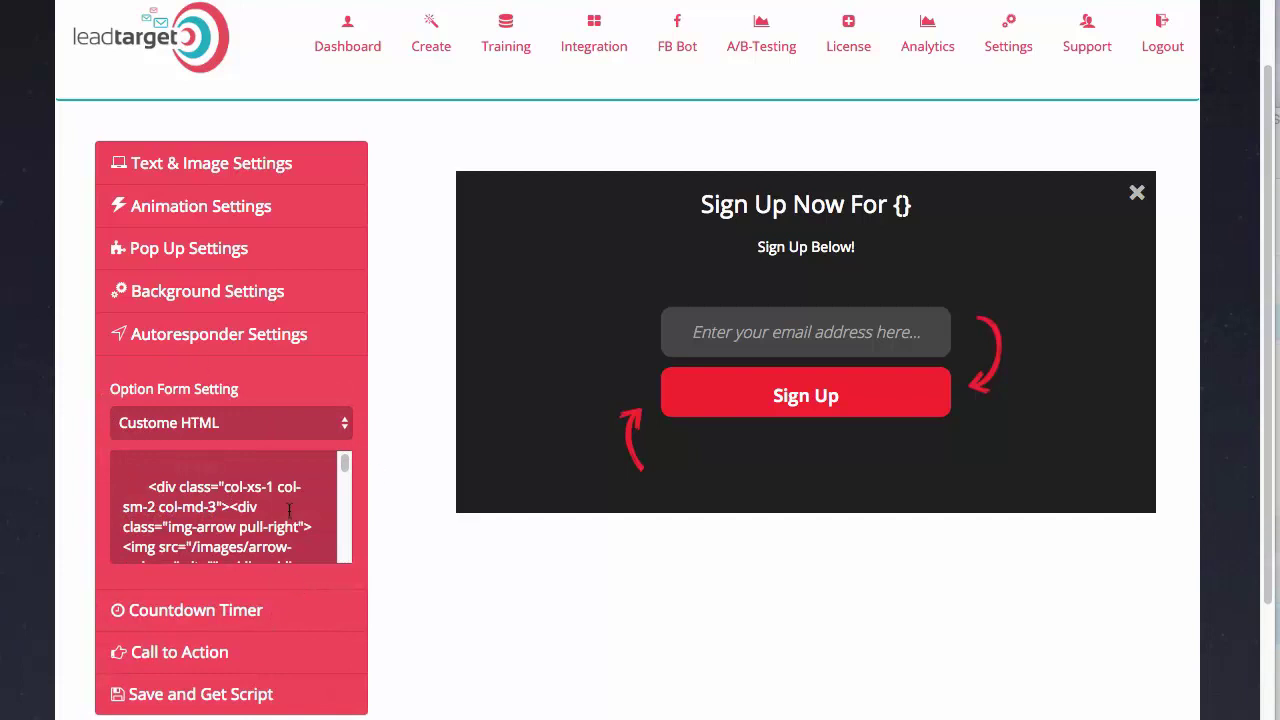
{"action": "scroll", "coordinate": [286, 519], "scroll_direction": "down", "scroll_amount": 1}
{"action": "scroll", "coordinate": [415, 629], "scroll_direction": "down", "scroll_amount": 2}
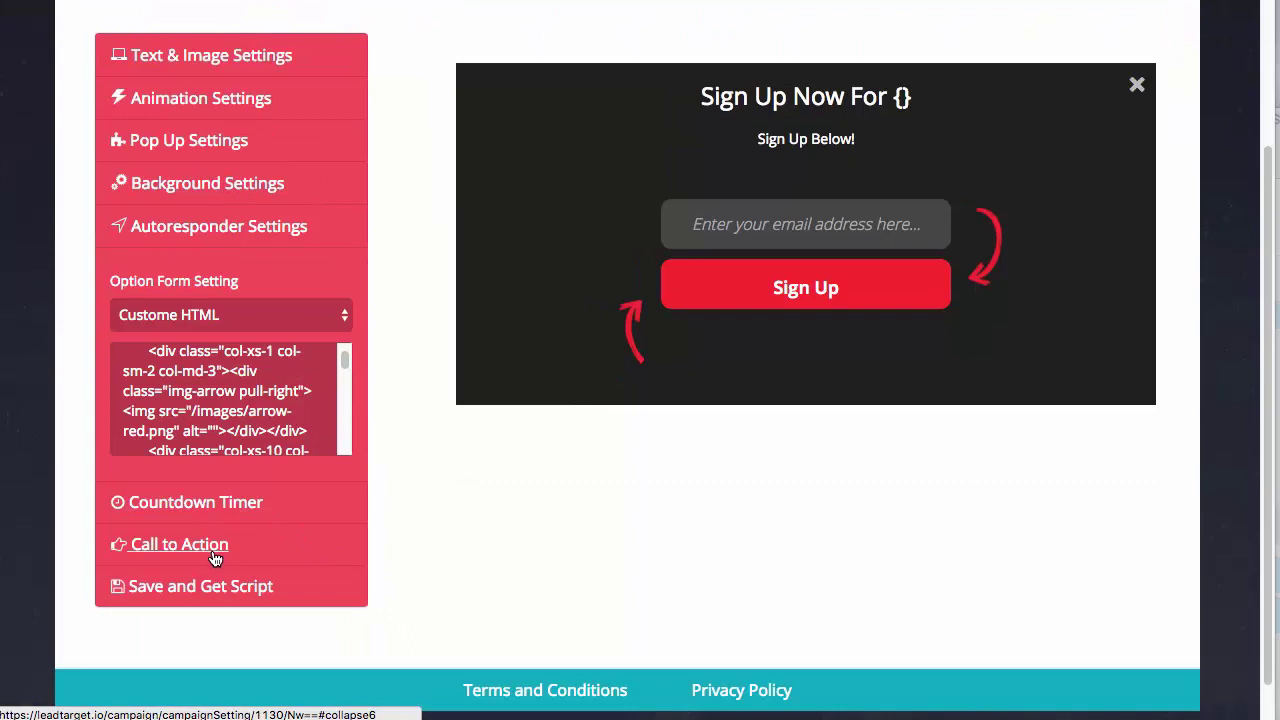
Set the call-to-action button text to 'SIGN UP FOR {}'
{"action": "left_click", "coordinate": [212, 552]}
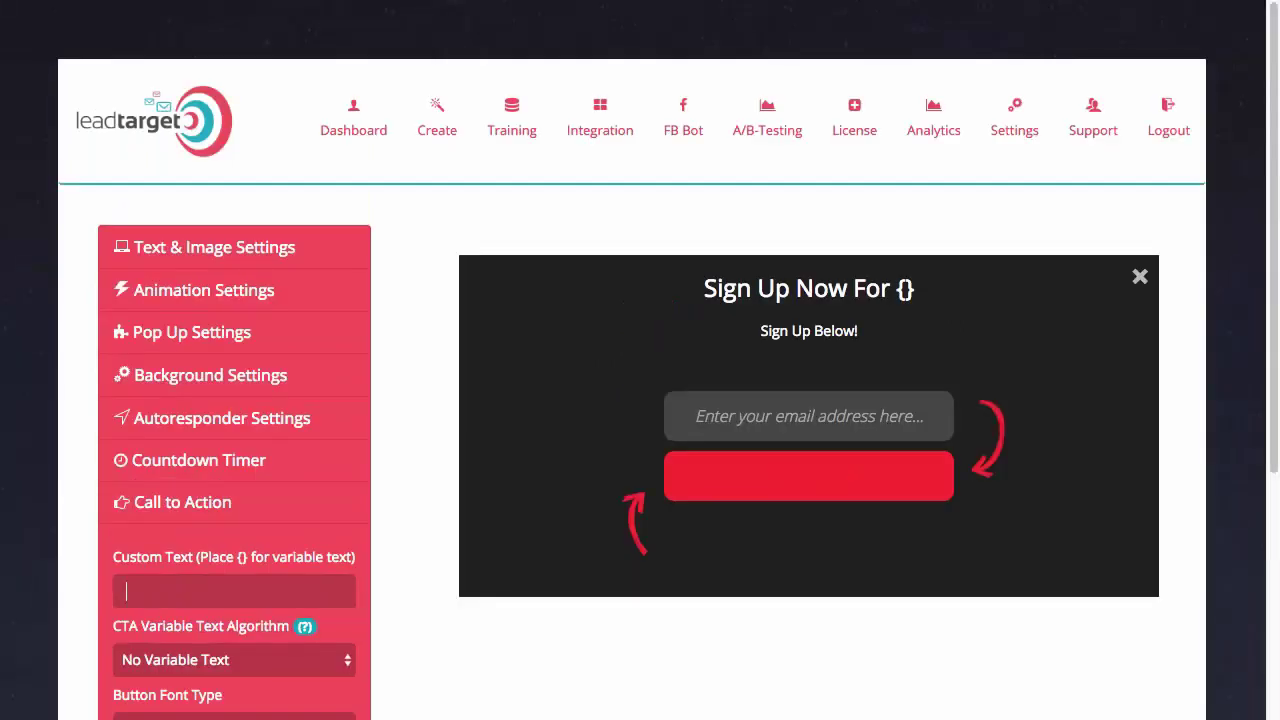
{"action": "type", "text": "SIGN UP FOR "}
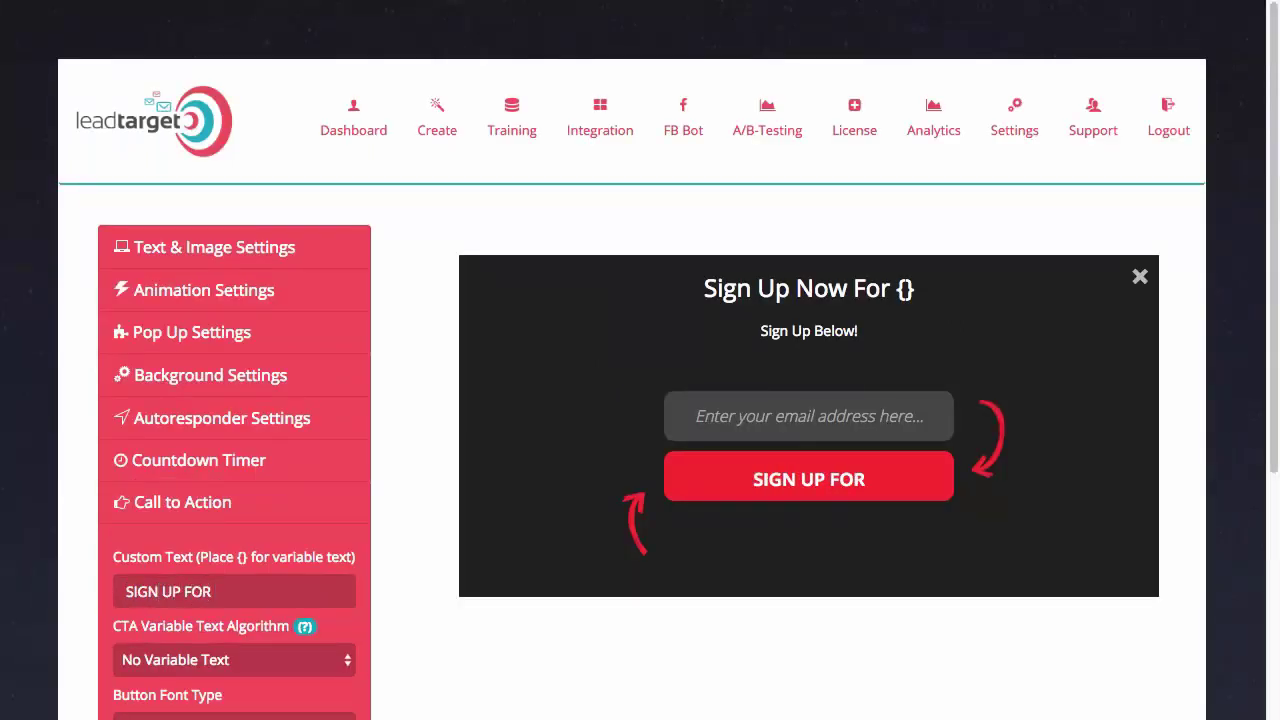
{"action": "type", "text": "{}"}
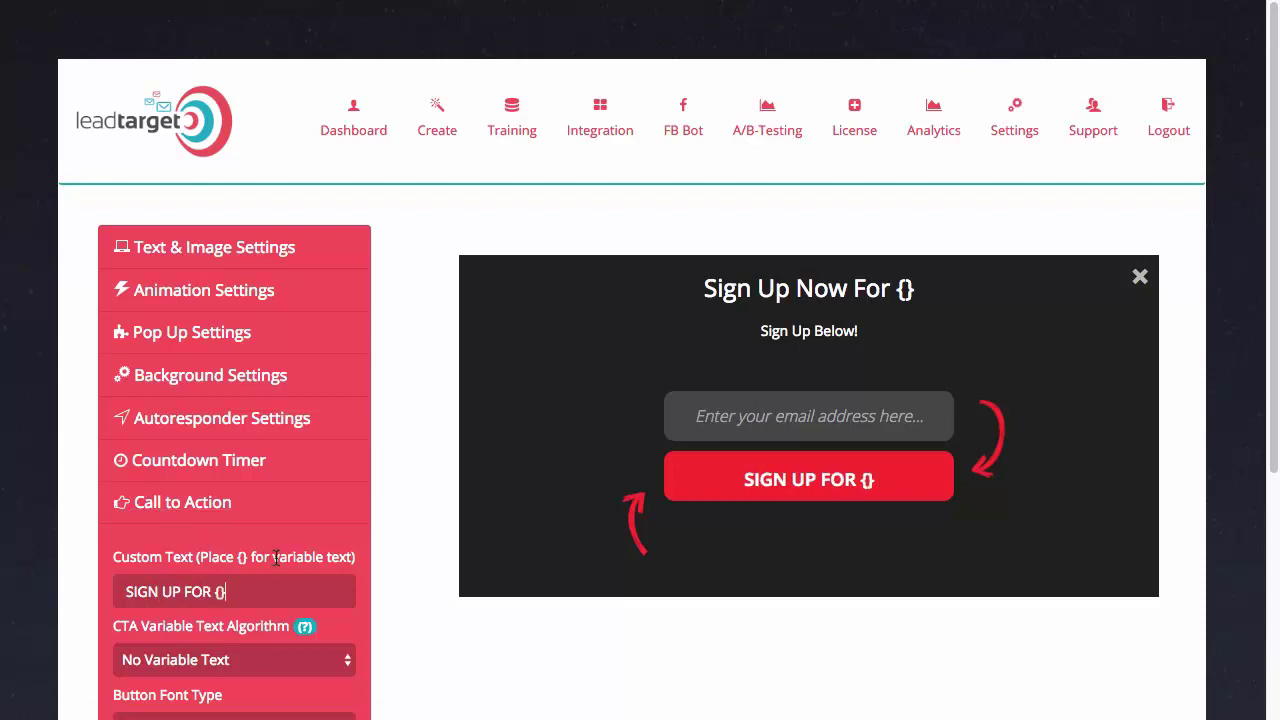
{"action": "scroll", "coordinate": [306, 640], "scroll_direction": "down", "scroll_amount": 1}
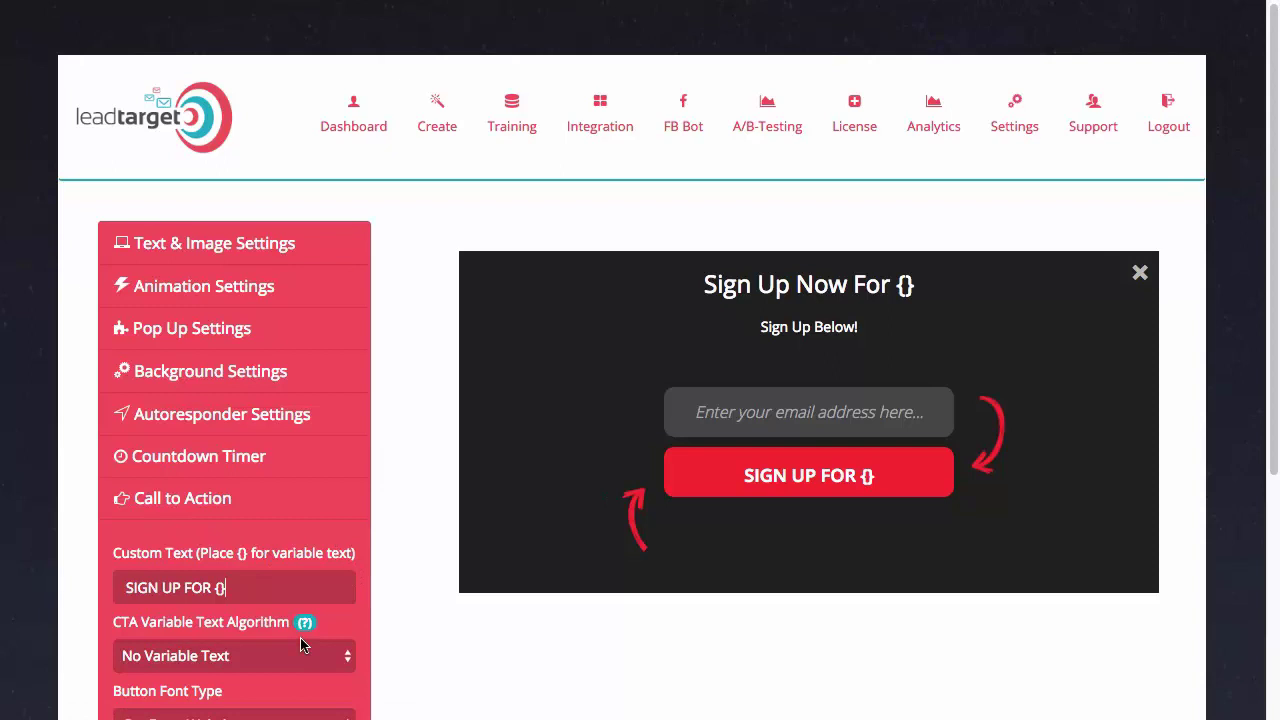
{"action": "scroll", "coordinate": [262, 650], "scroll_direction": "down", "scroll_amount": 1}
Fill the button's variable text from the page's H1 heading
{"action": "left_click", "coordinate": [226, 640]}
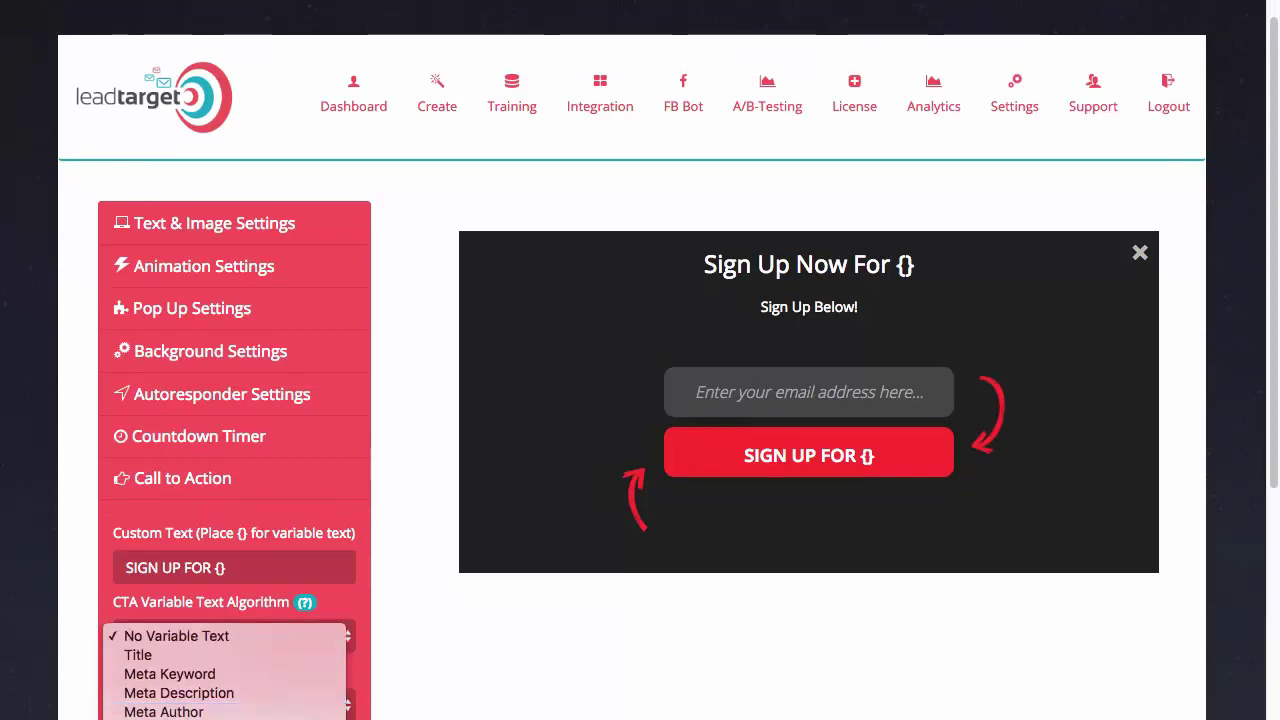
{"action": "left_click", "coordinate": [337, 640]}
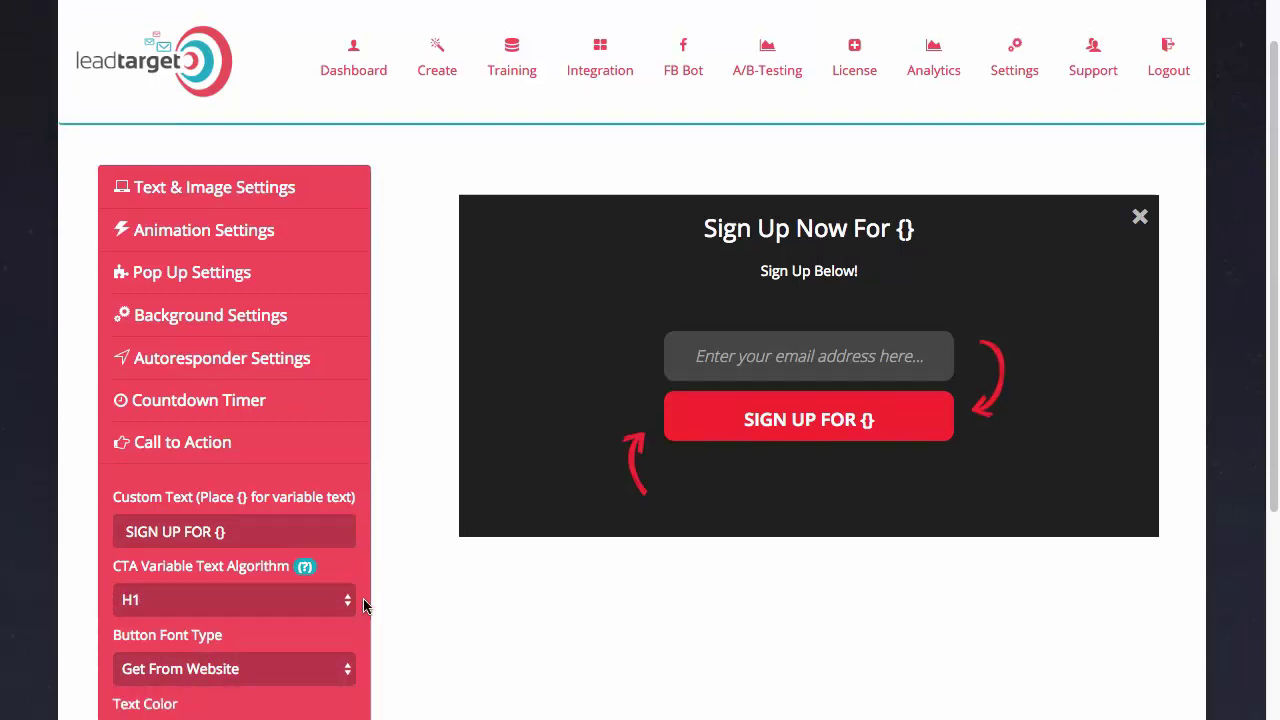
{"action": "scroll", "coordinate": [366, 603], "scroll_direction": "down", "scroll_amount": 2}
{"action": "scroll", "coordinate": [337, 571], "scroll_direction": "down", "scroll_amount": 1}
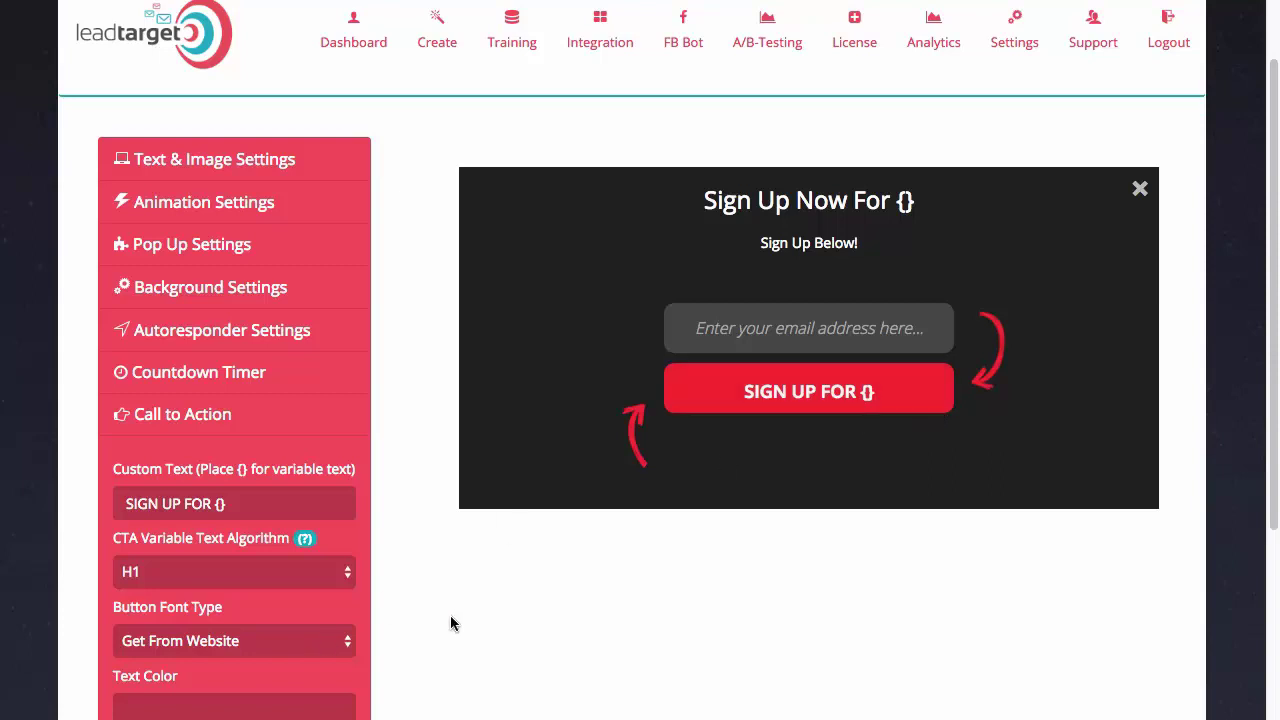
{"action": "scroll", "coordinate": [450, 618], "scroll_direction": "down", "scroll_amount": 1}
{"action": "scroll", "coordinate": [466, 617], "scroll_direction": "down", "scroll_amount": 3}
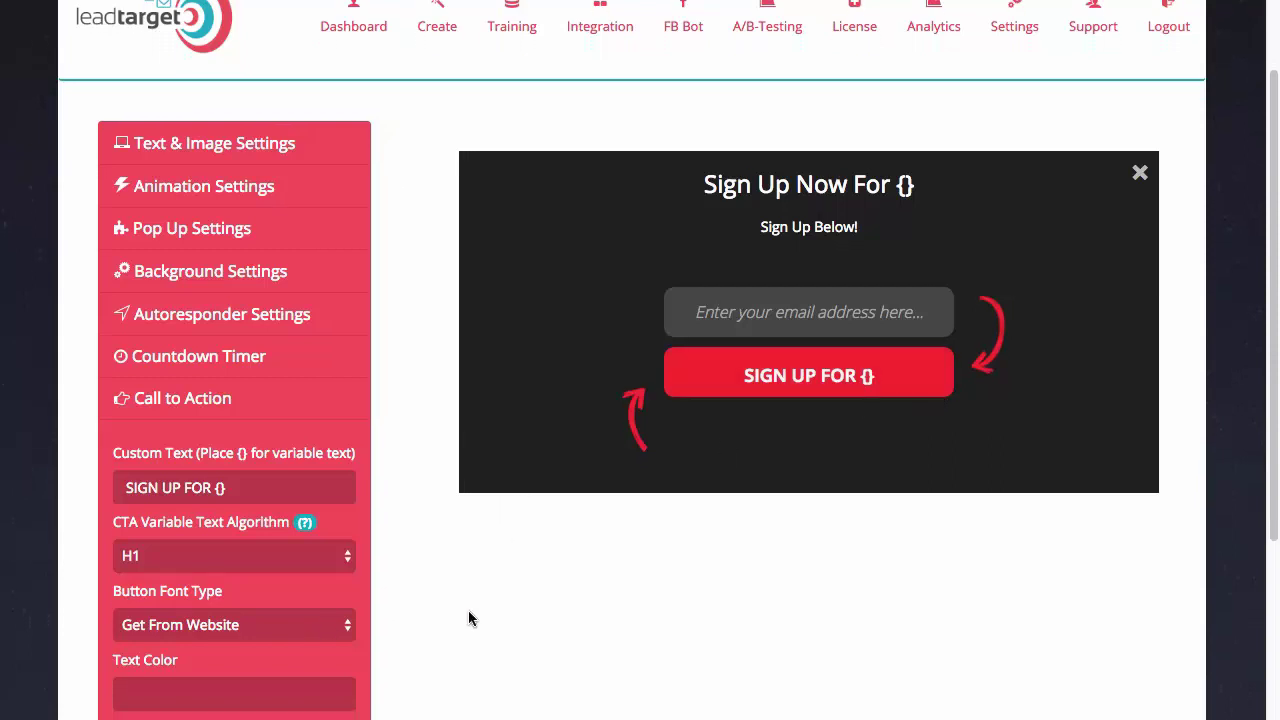
{"action": "scroll", "coordinate": [468, 619], "scroll_direction": "down", "scroll_amount": 1}
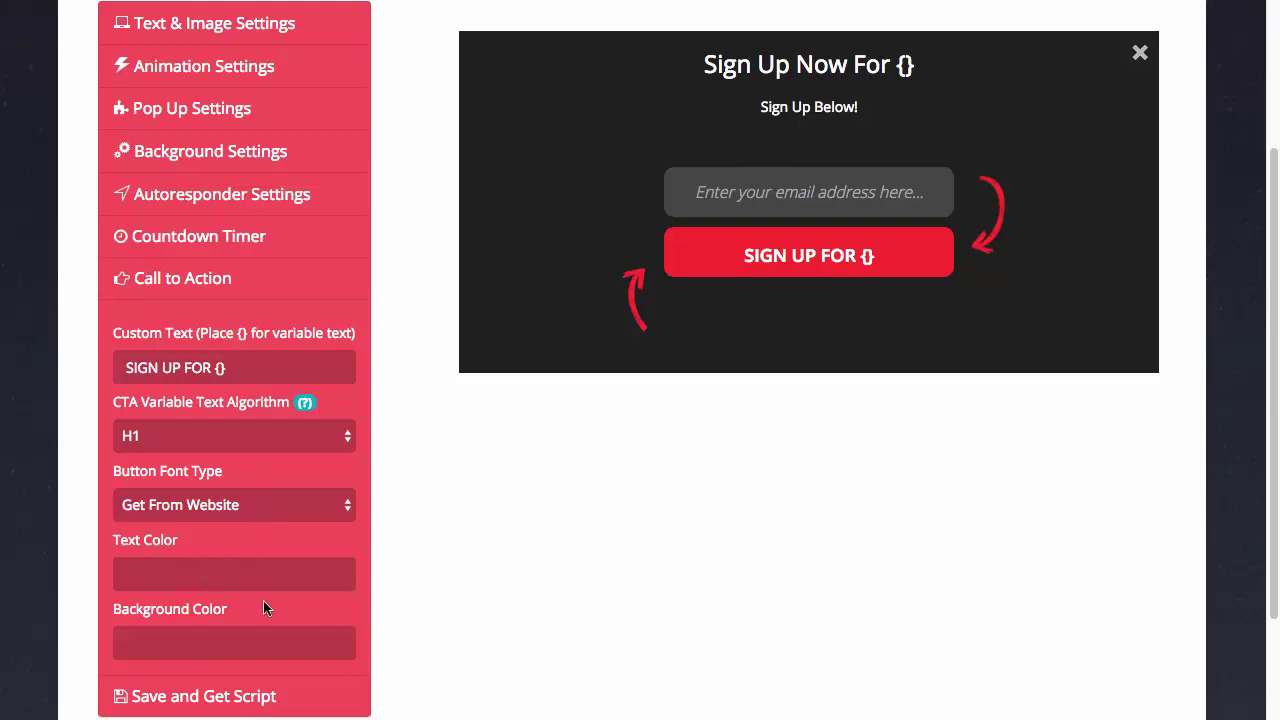
Save the campaign as 'DEMO LIVE' and generate its embed script
{"action": "left_click", "coordinate": [250, 696]}
{"action": "type", "text": "DEMO LIVE"}
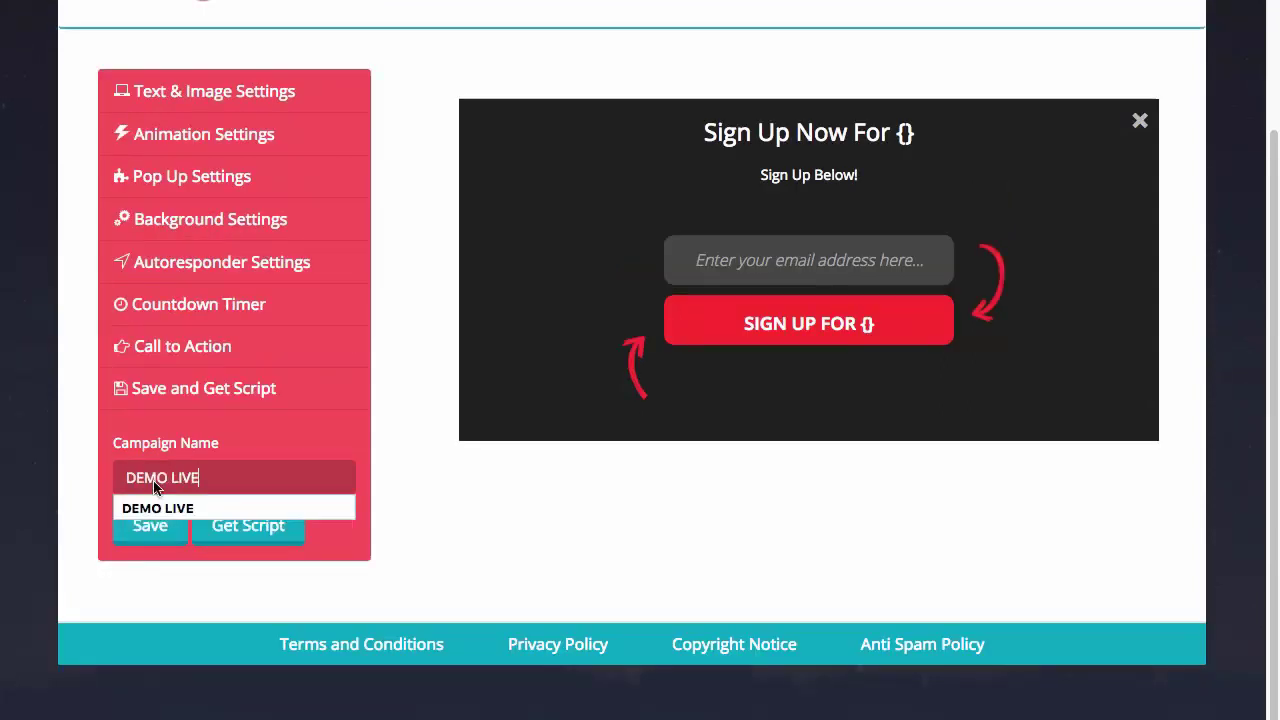
{"action": "left_click", "coordinate": [158, 492]}
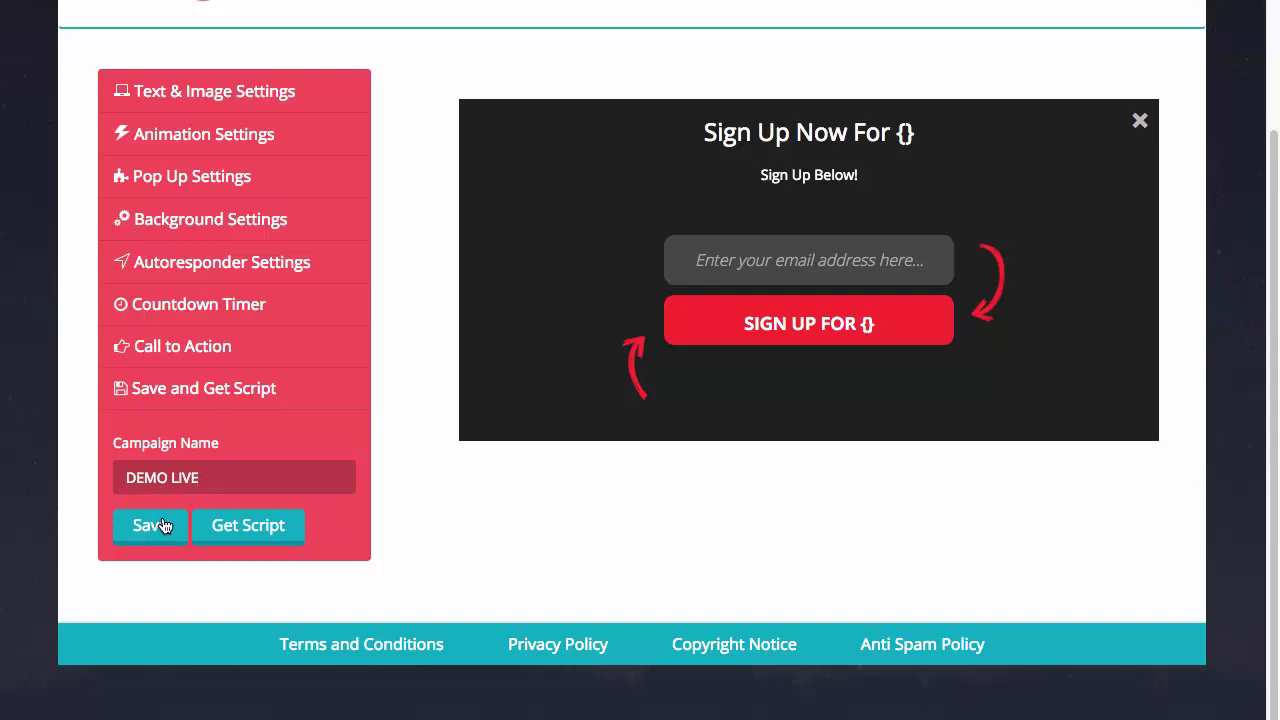
{"action": "left_click", "coordinate": [157, 527]}
{"action": "left_click", "coordinate": [245, 539]}
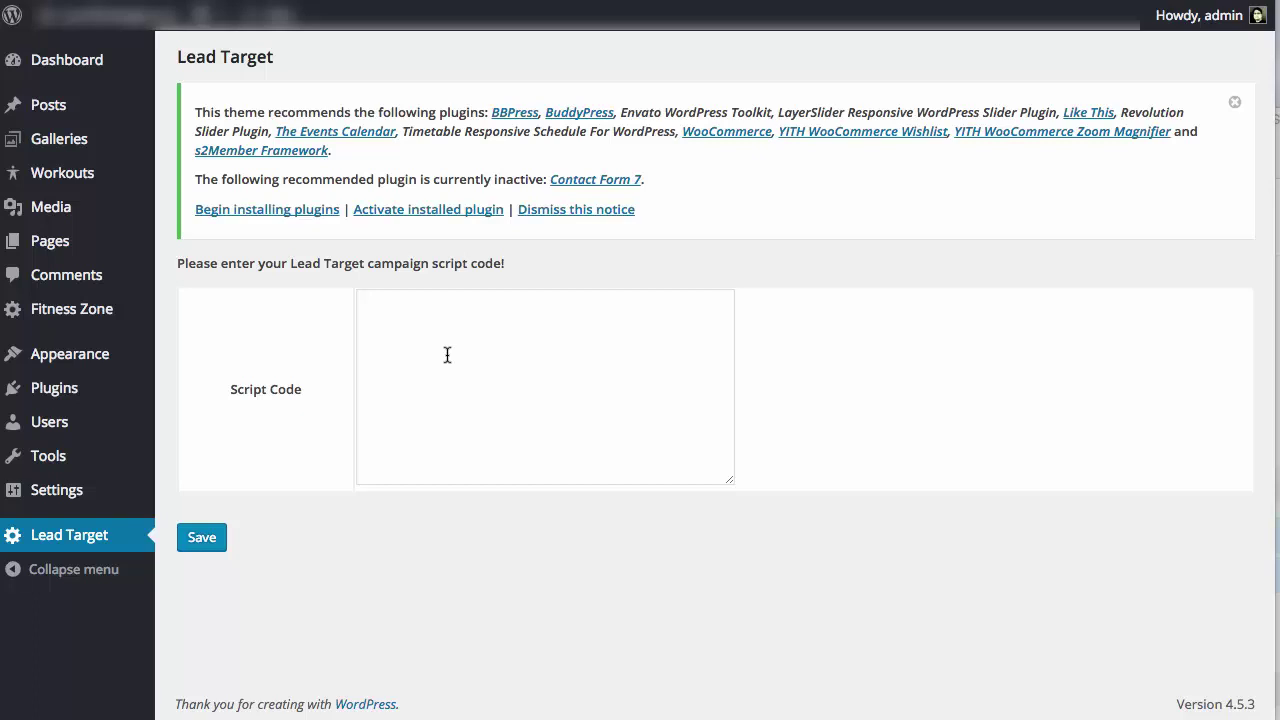
Paste the campaign script into the Lead Target plugin's Script Code field and save it
{"action": "left_click", "coordinate": [447, 355]}
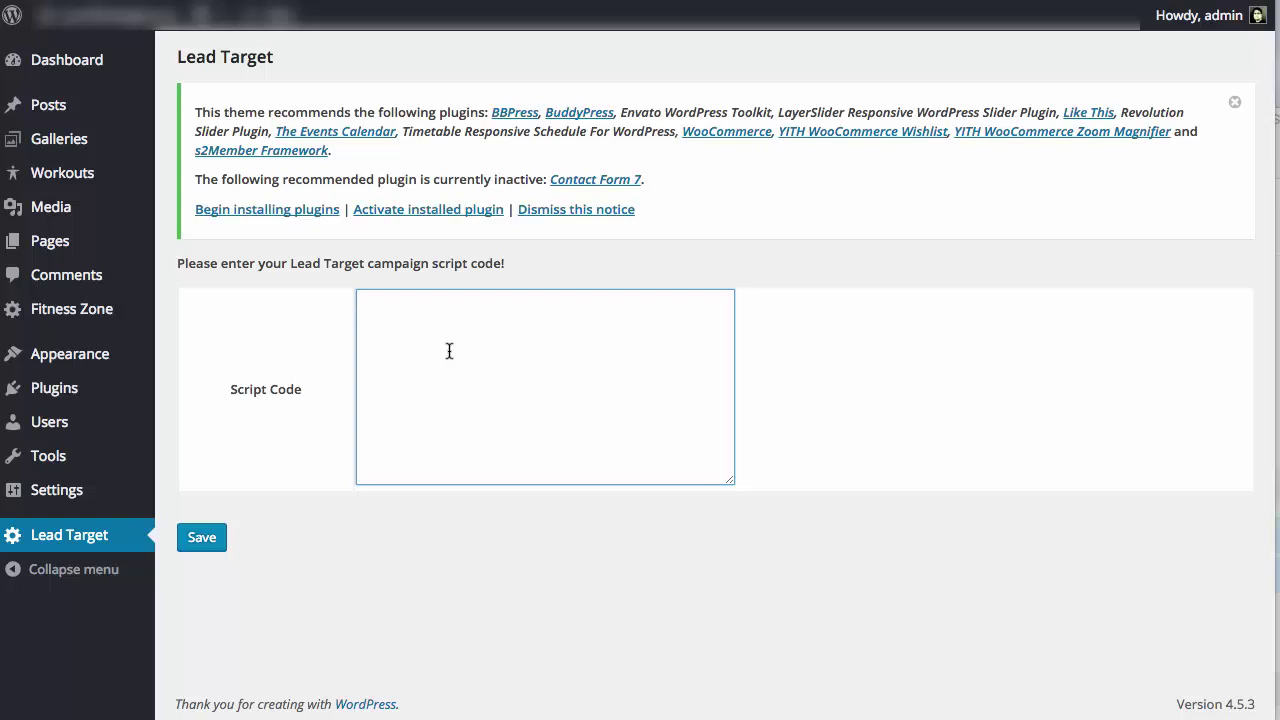
{"action": "key", "text": "ctrl+v"}
{"action": "left_click", "coordinate": [325, 573]}
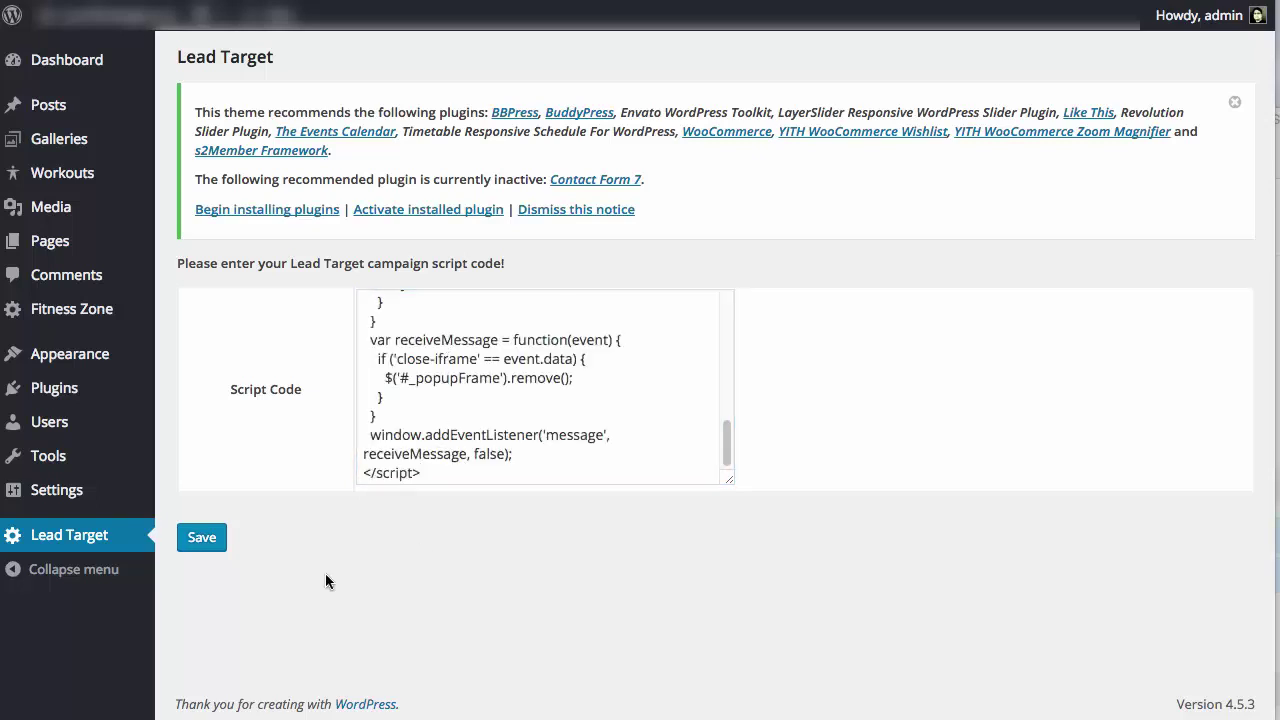
{"action": "left_click", "coordinate": [201, 539]}
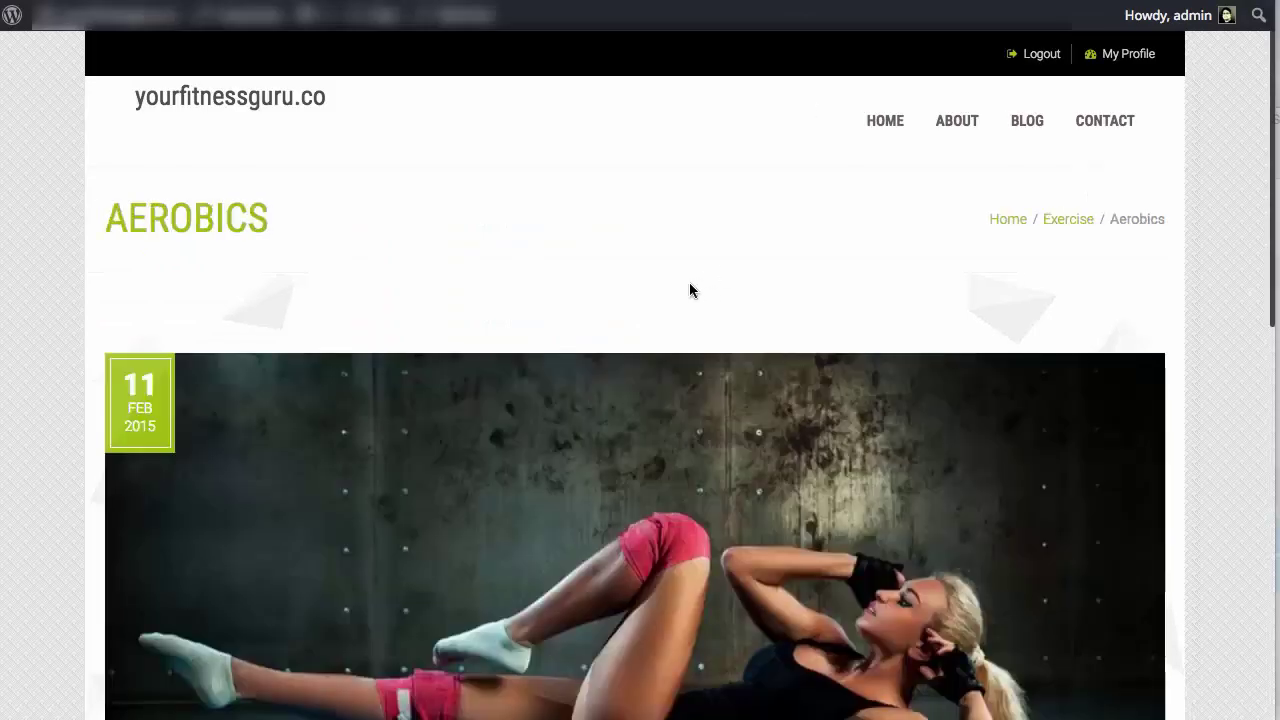
Check the 'Sign Up Now For Aerobics' exit popup and enter a test email address
{"action": "scroll", "coordinate": [690, 289], "scroll_direction": "down", "scroll_amount": 3}
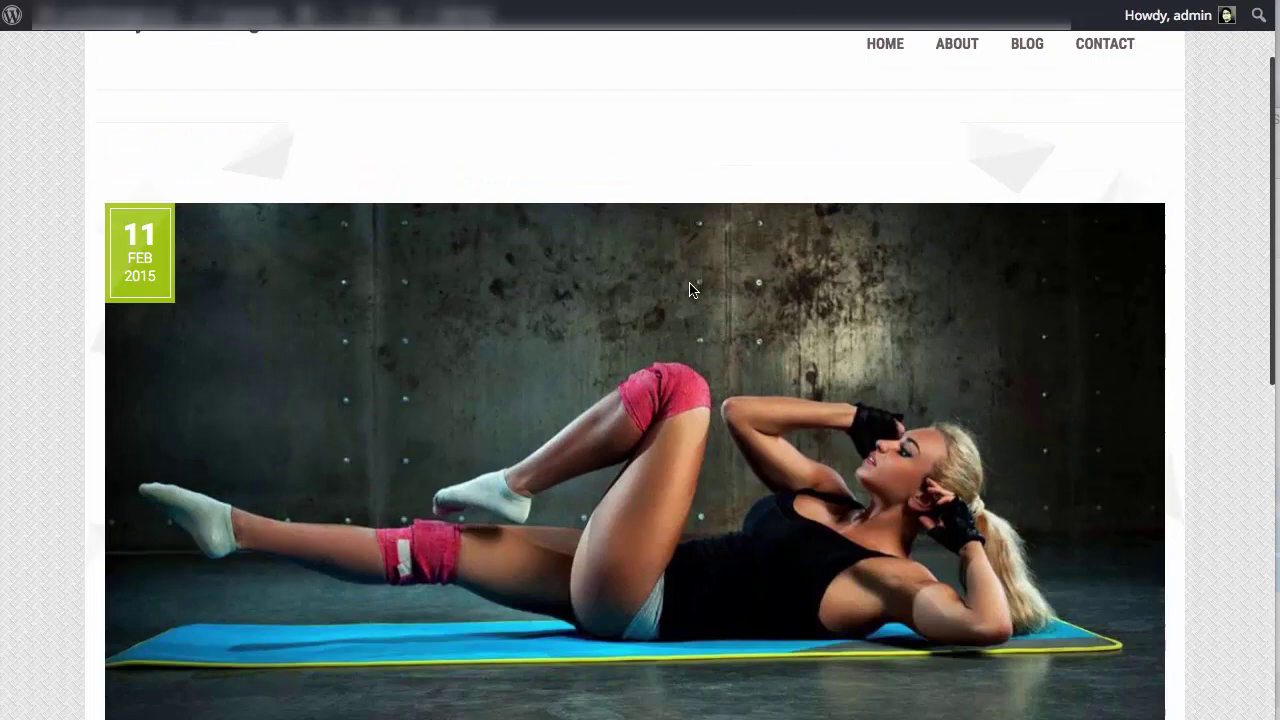
{"action": "scroll", "coordinate": [690, 289], "scroll_direction": "down", "scroll_amount": 4}
{"action": "scroll", "coordinate": [688, 272], "scroll_direction": "up", "scroll_amount": 7}
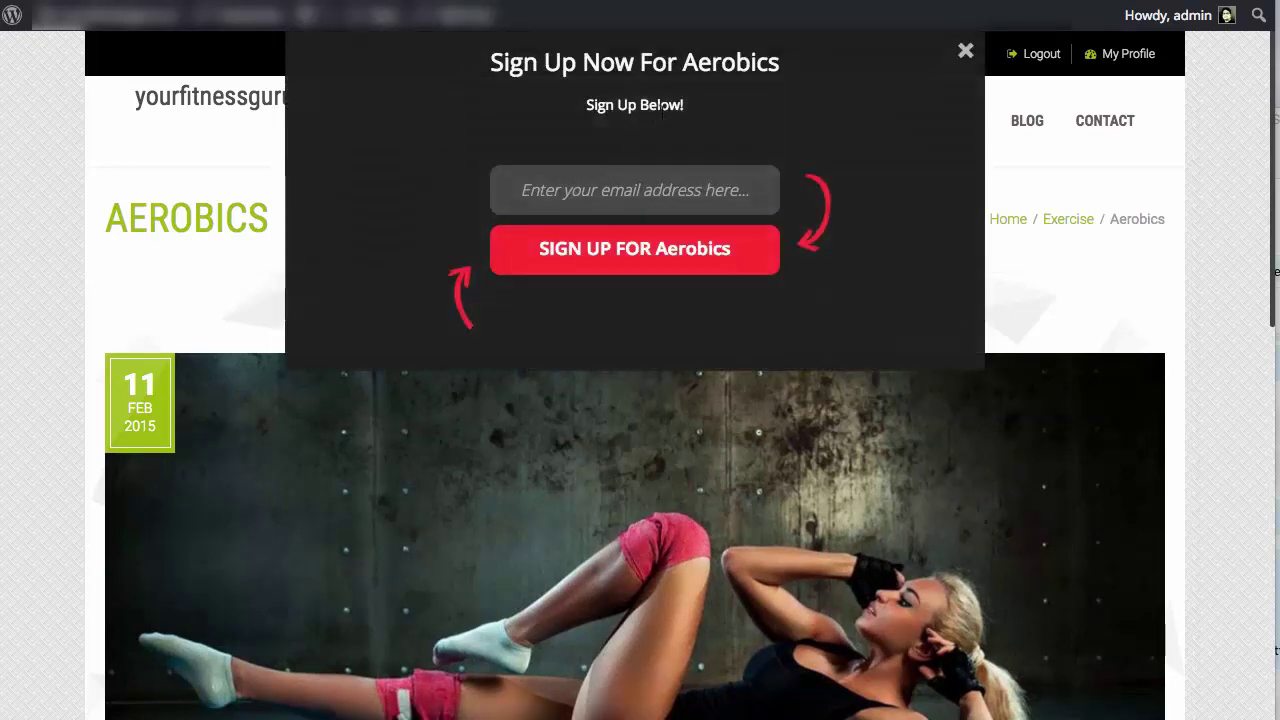
{"action": "double_click", "coordinate": [740, 62]}
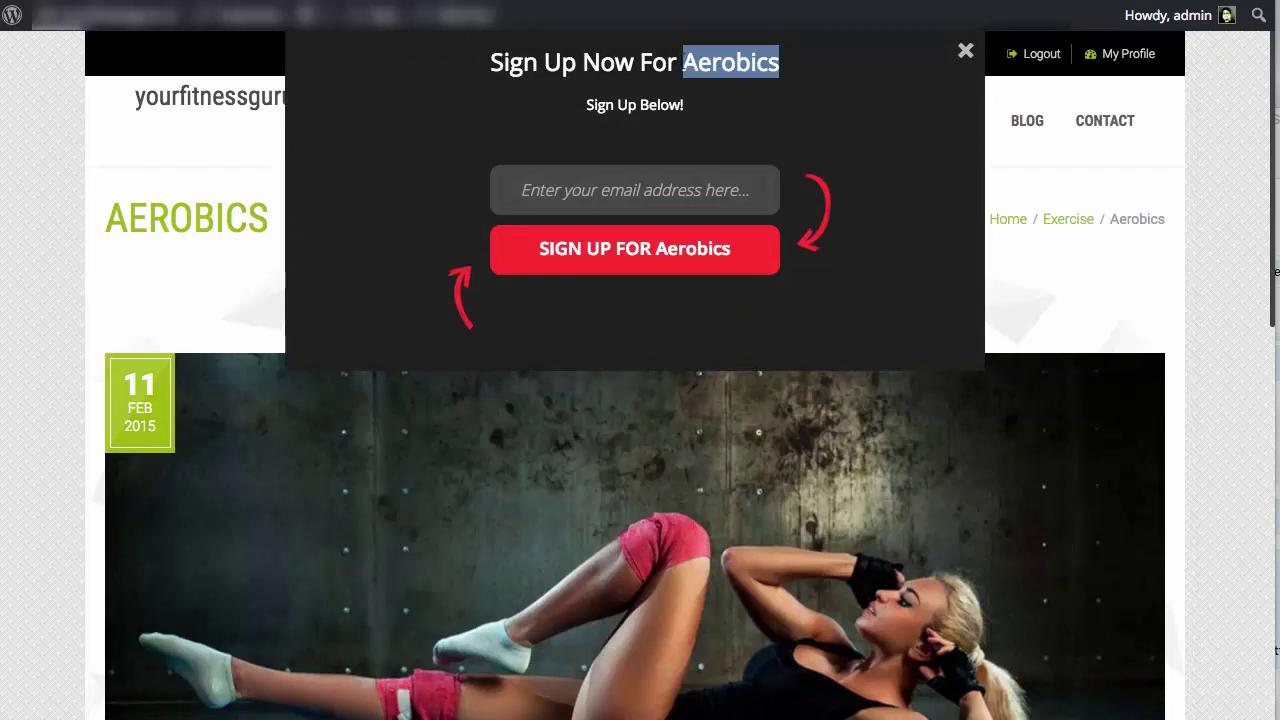
{"action": "left_click", "coordinate": [783, 70]}
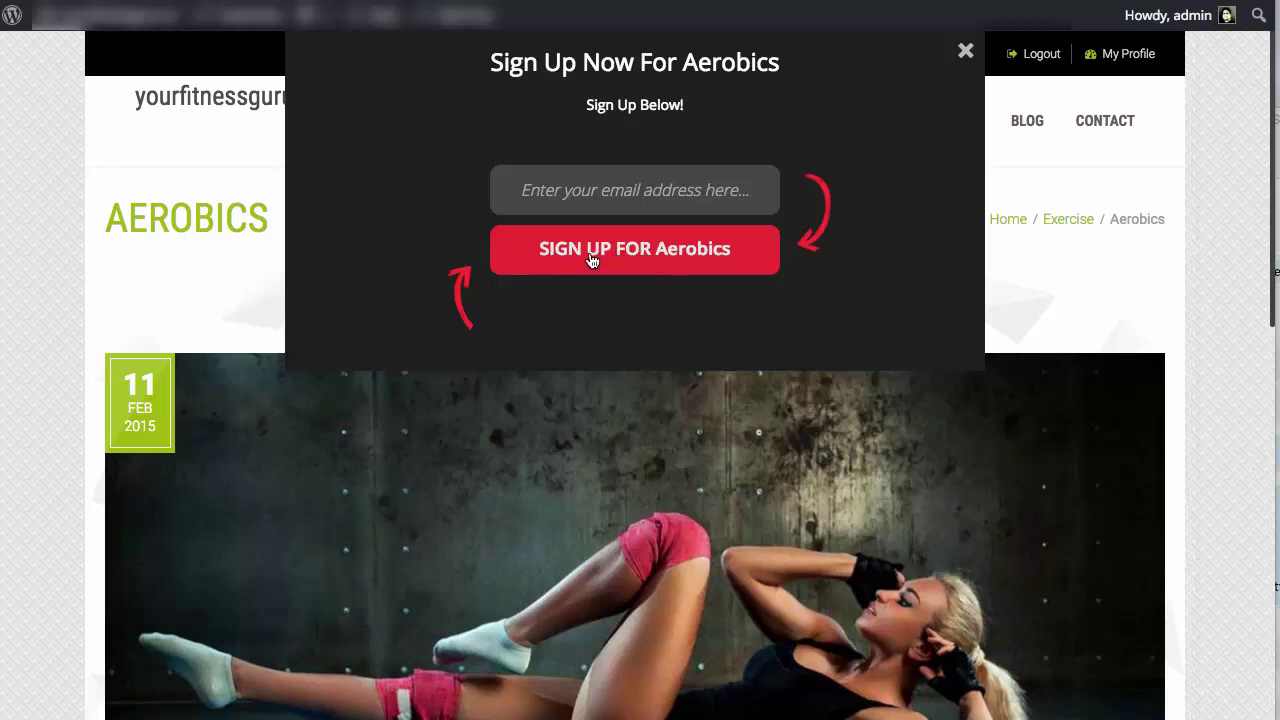
{"action": "left_click", "coordinate": [668, 211]}
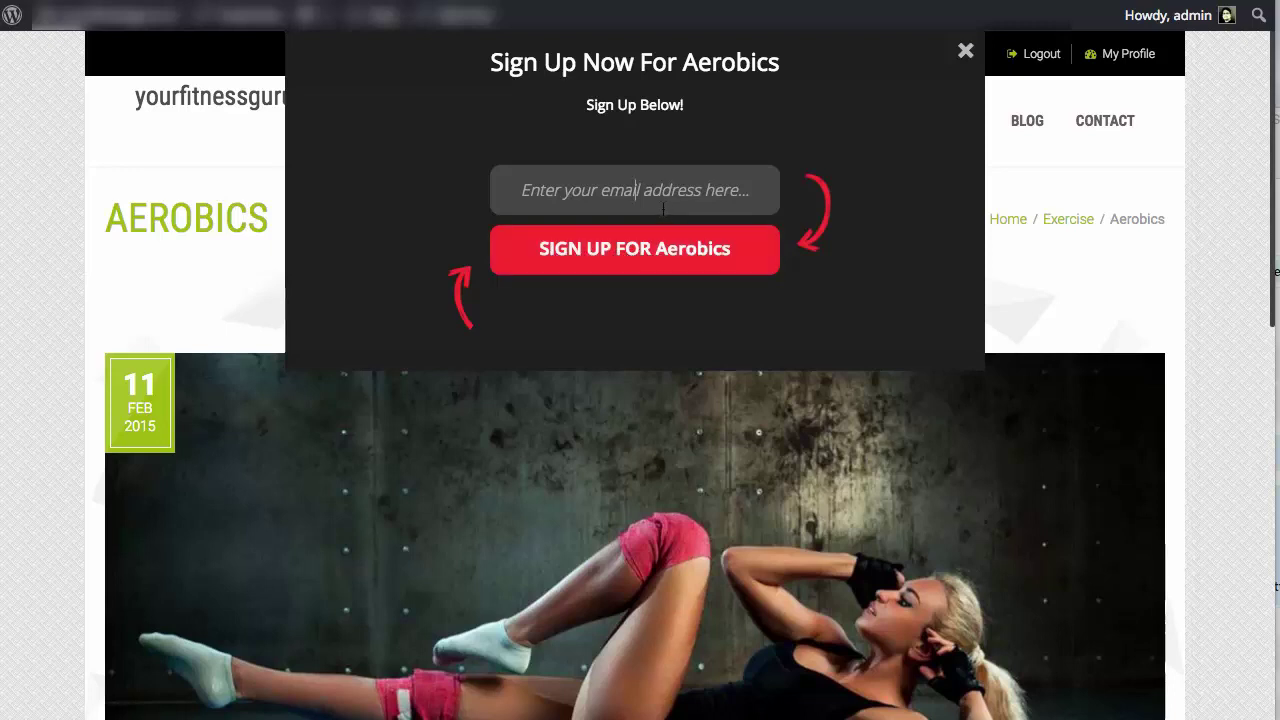
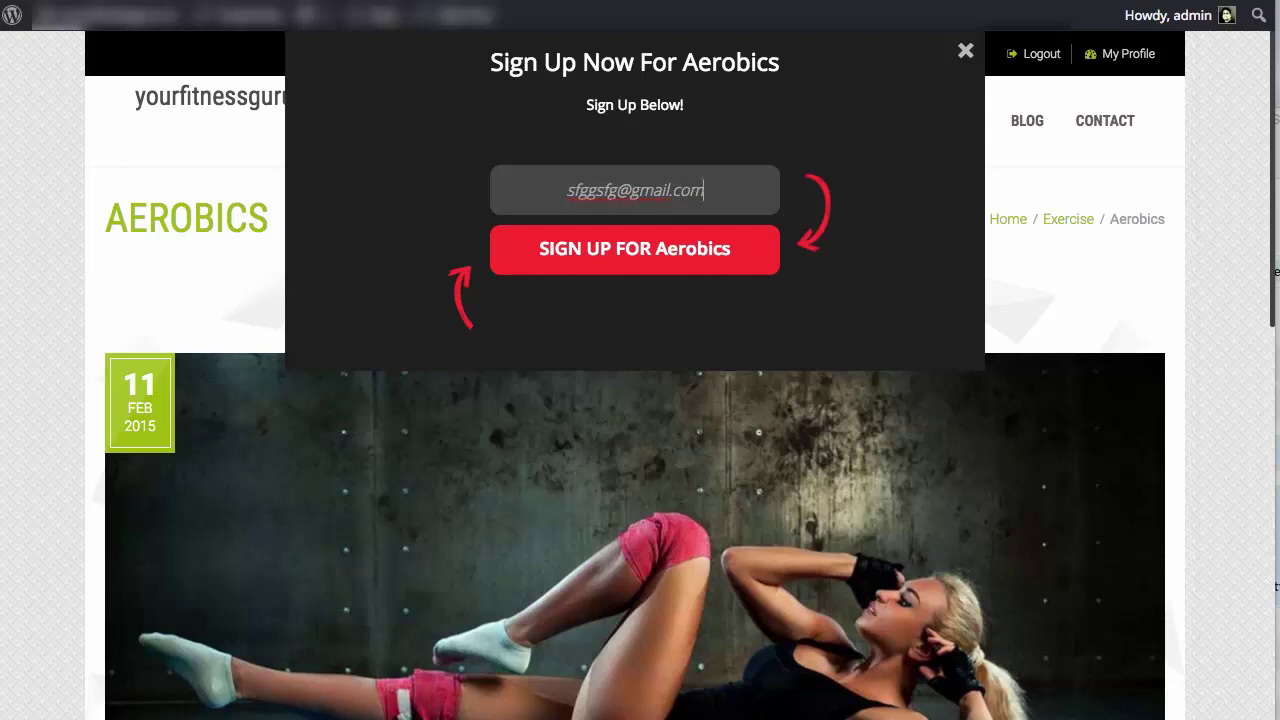
Submit the Aerobics test signup and confirm the Detoxing popup headline reads 'Sign Up Now For Detoxing'
{"action": "left_click", "coordinate": [649, 257]}
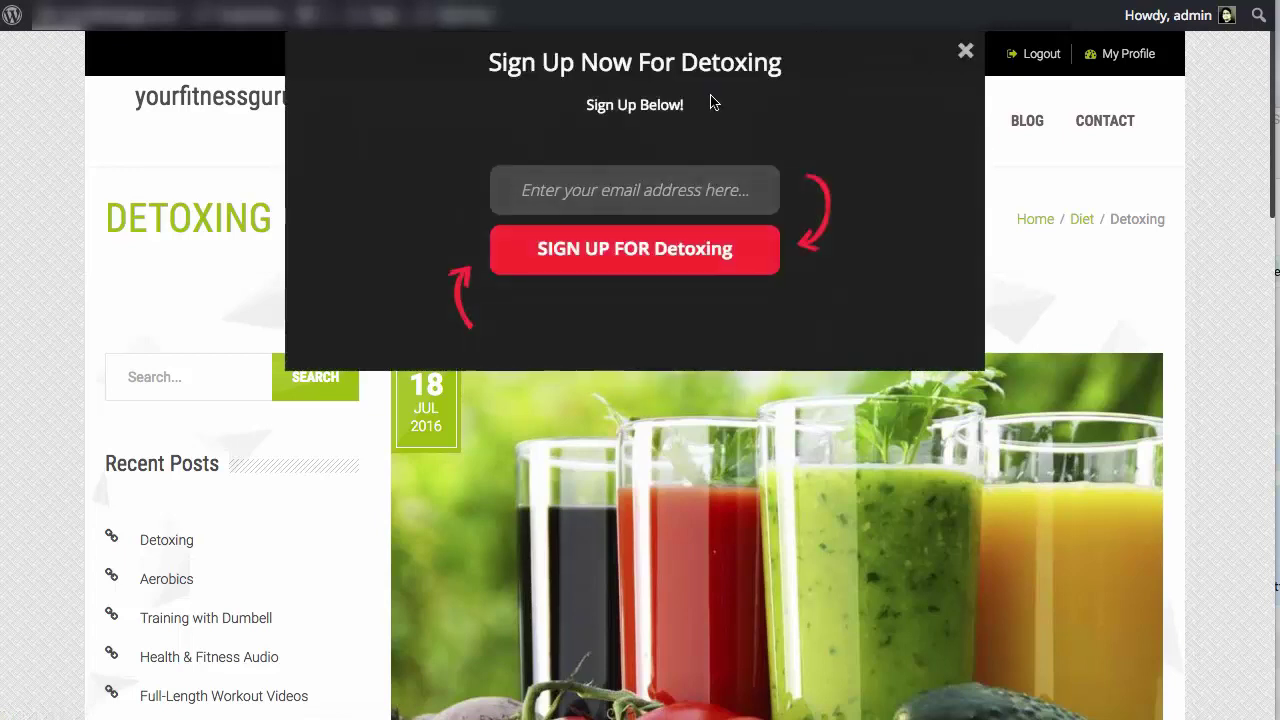
{"action": "left_click_drag", "start_coordinate": [681, 62], "coordinate": [782, 63]}
{"action": "left_click", "coordinate": [786, 78]}
Dismiss the exit popup and close the DEMO LIVE embed script window
{"action": "left_click", "coordinate": [965, 50]}
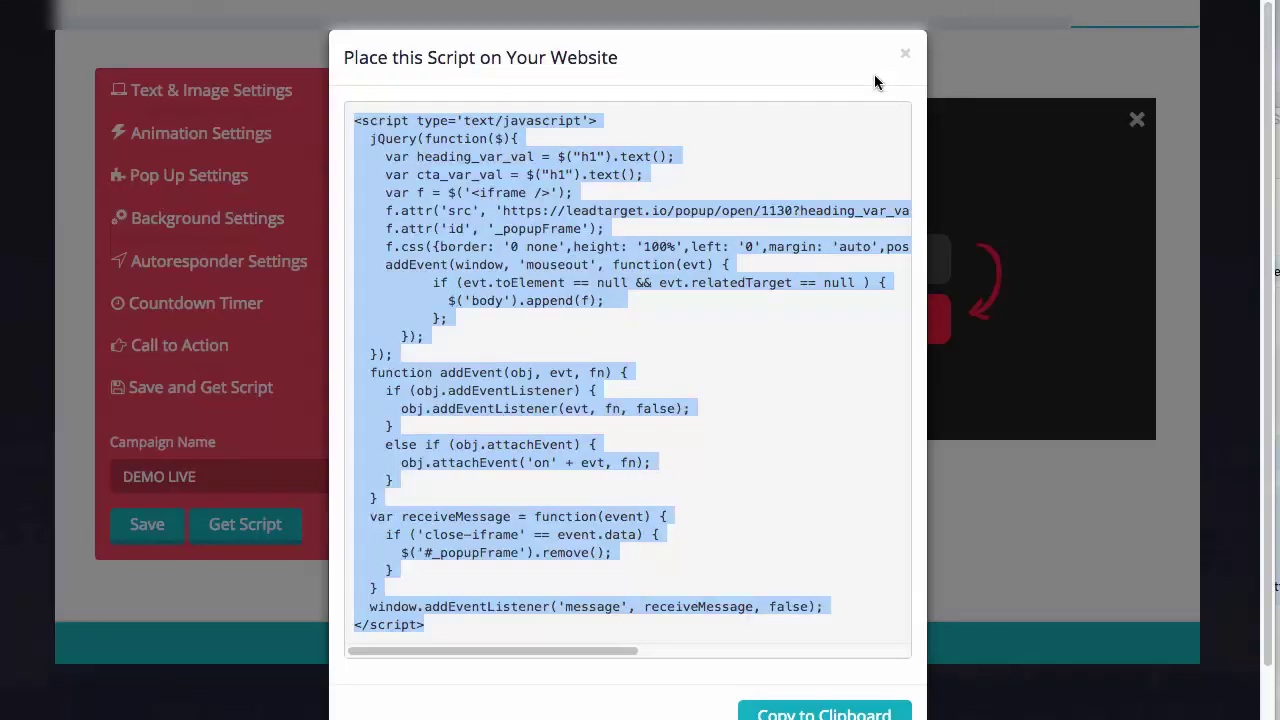
{"action": "left_click", "coordinate": [905, 62]}
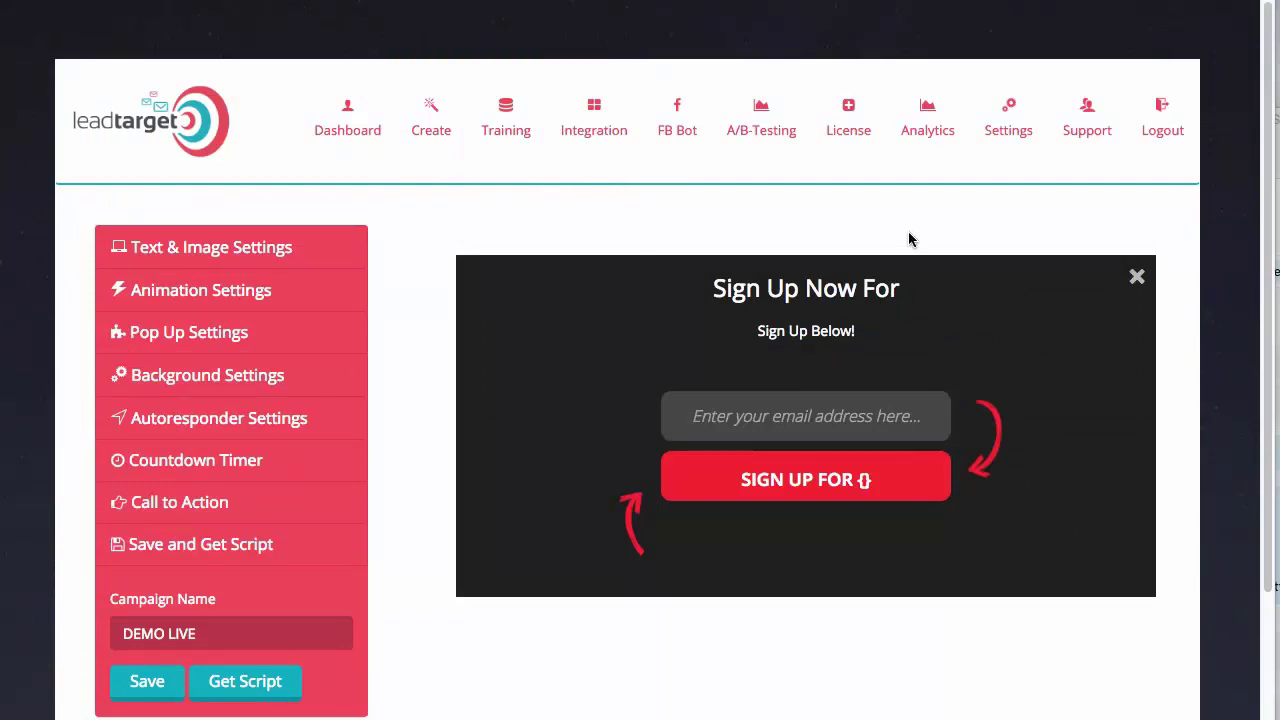
{"action": "scroll", "coordinate": [900, 275], "scroll_direction": "down", "scroll_amount": 1}
{"action": "scroll", "coordinate": [900, 275], "scroll_direction": "down", "scroll_amount": 3}
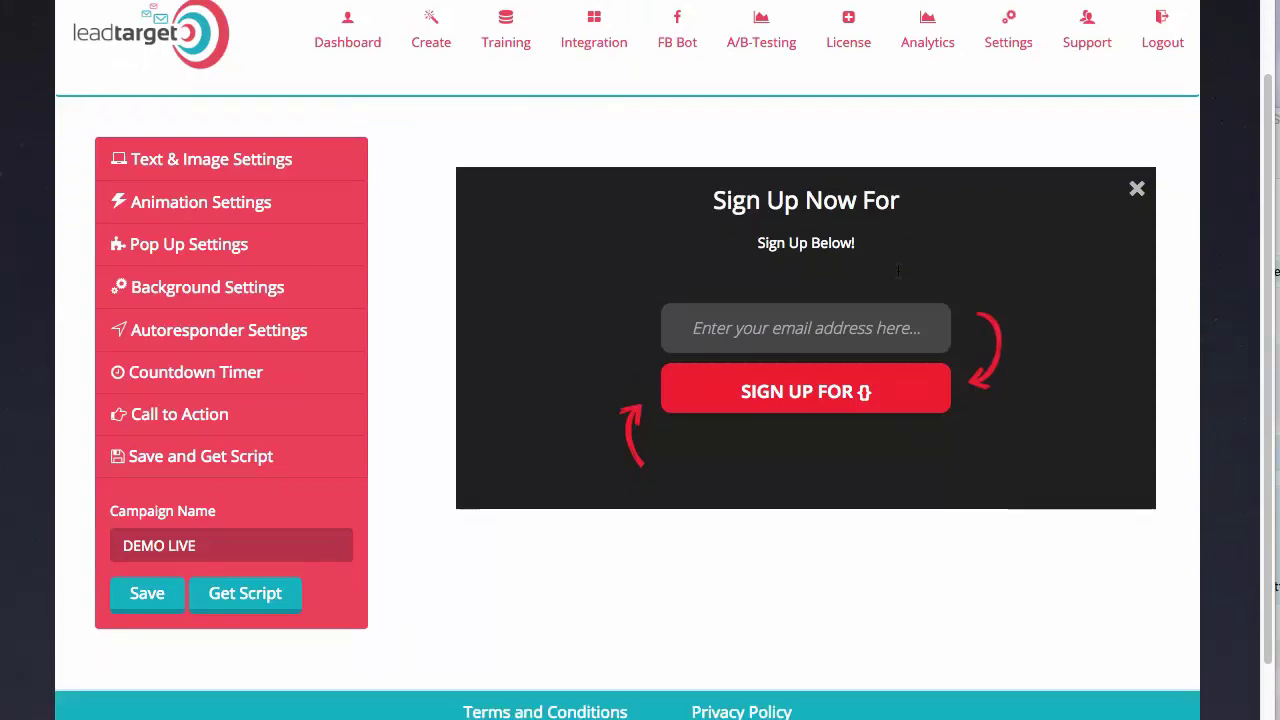